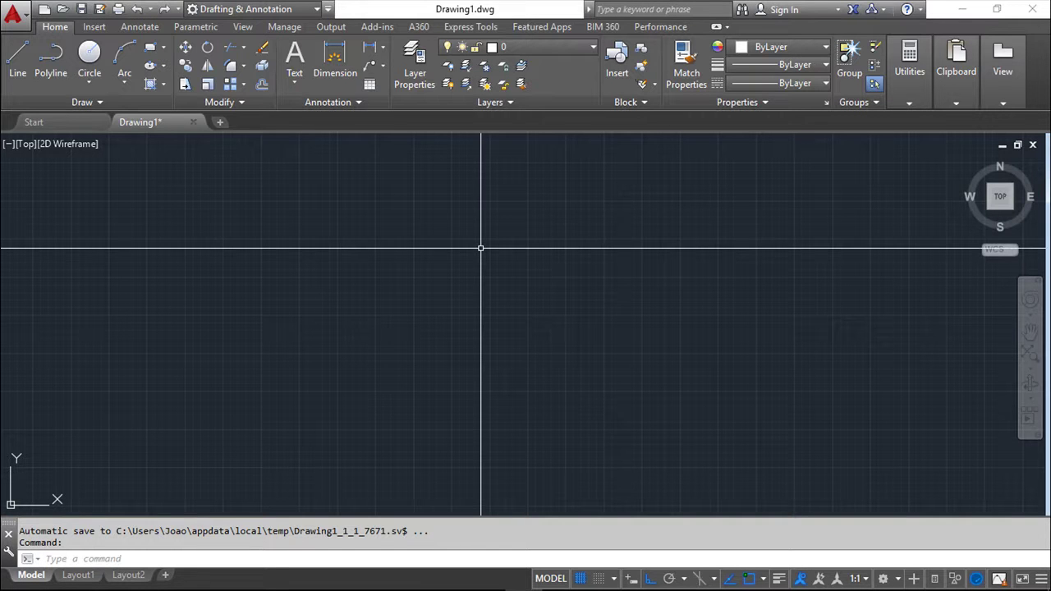
Set the drawing's length units to Decimal with a precision of 0.00
type("units")
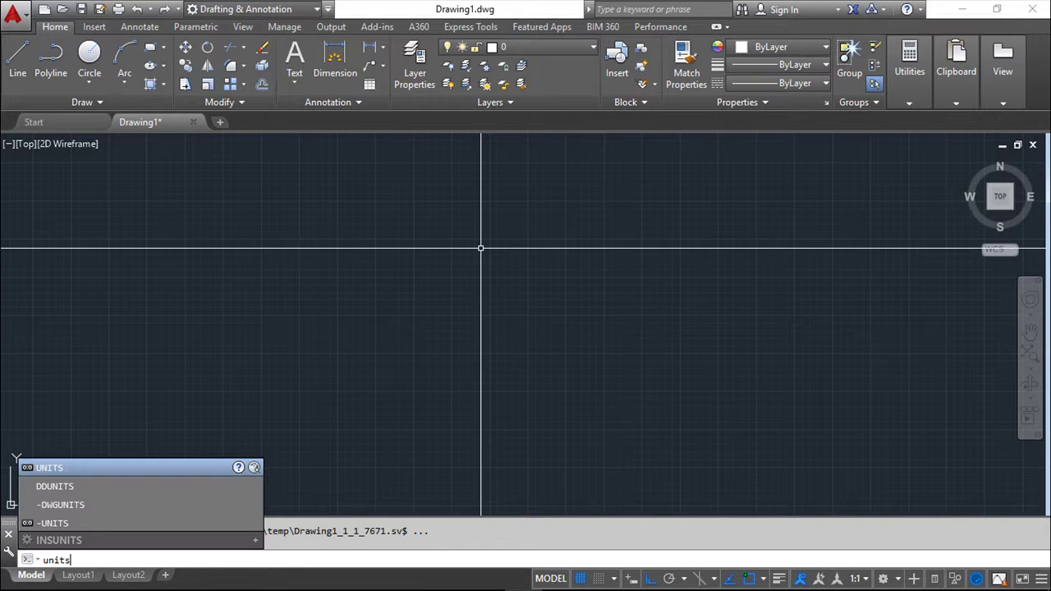
key("Return")
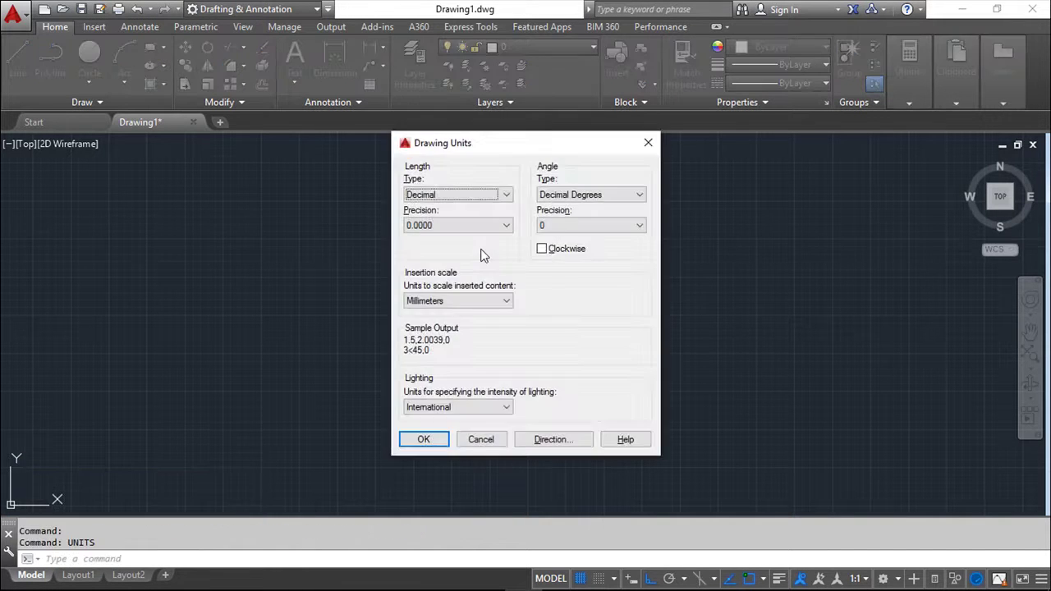
left_click_drag(530, 145, 510, 177)
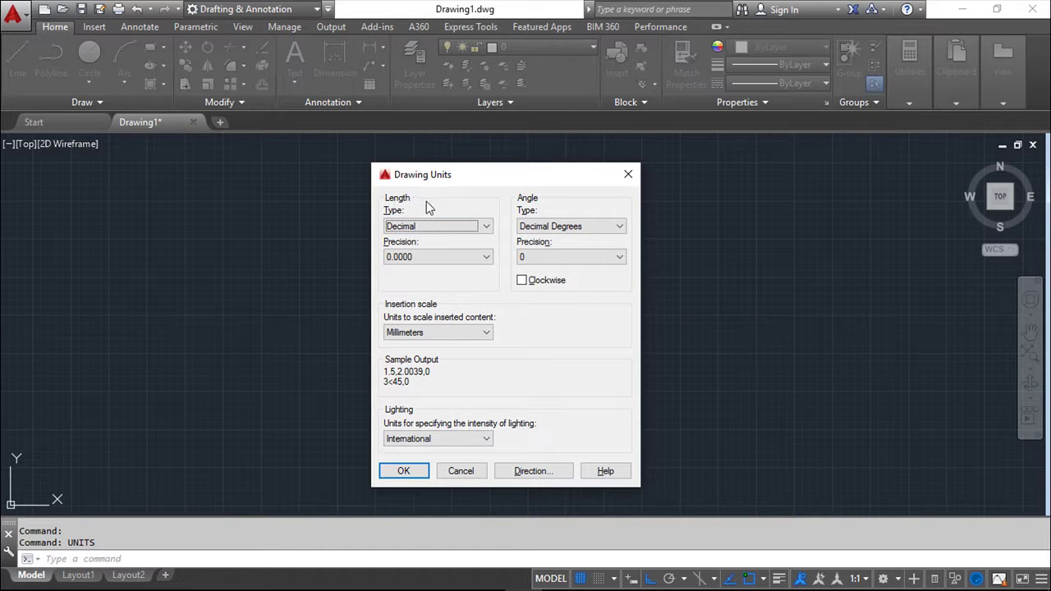
left_click(485, 226)
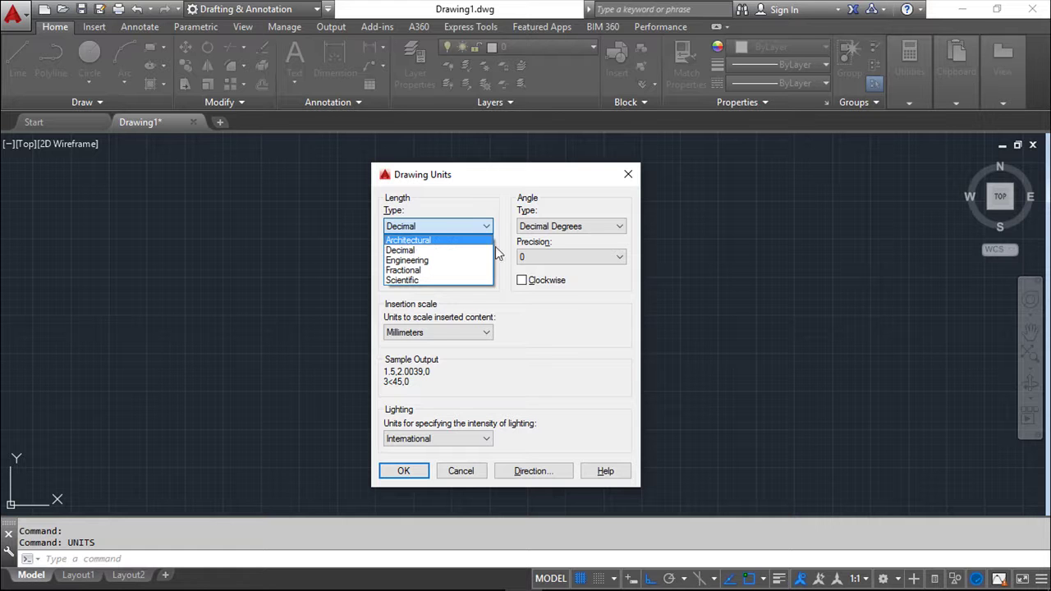
left_click(397, 253)
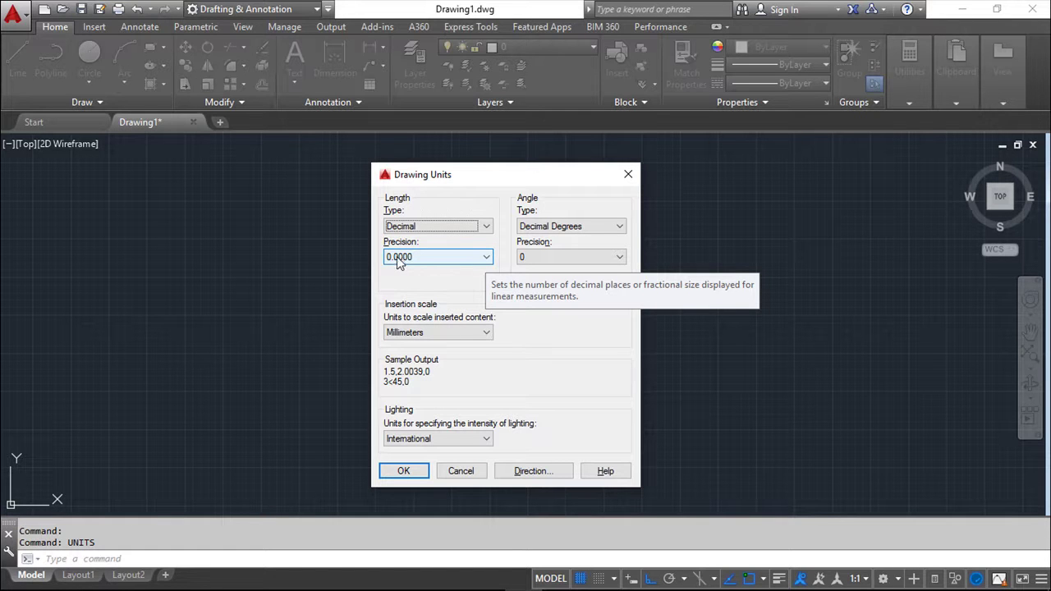
left_click(488, 258)
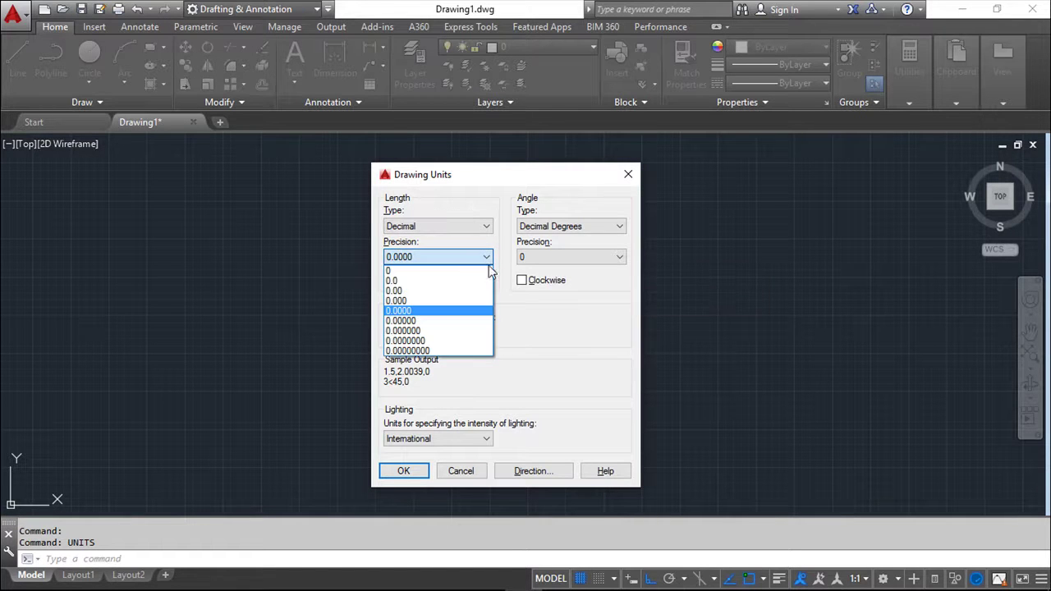
left_click(402, 292)
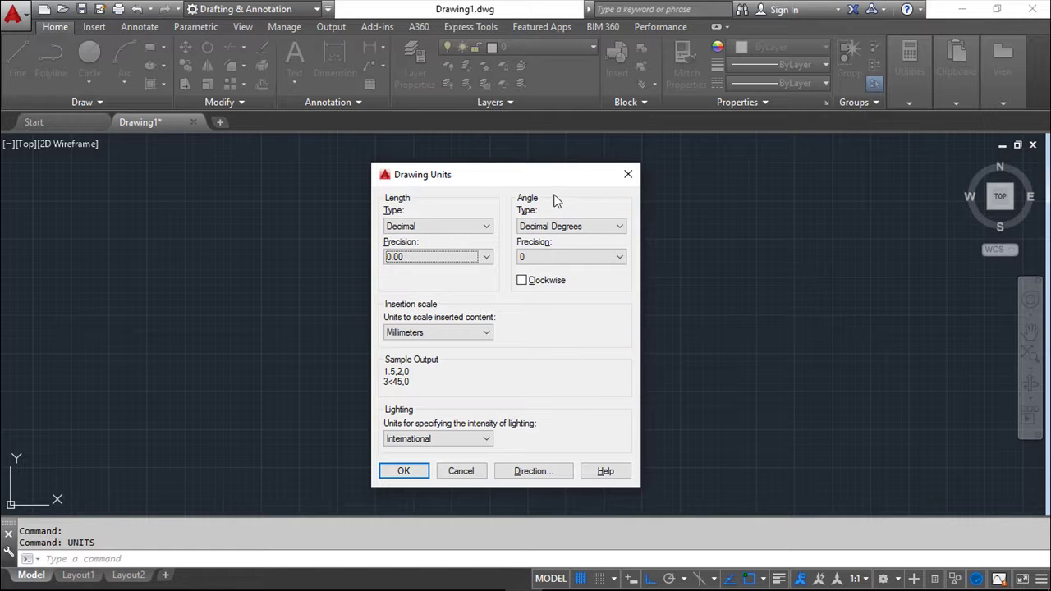
Set the angle units to Decimal Degrees with a precision of 0.00
left_click(616, 228)
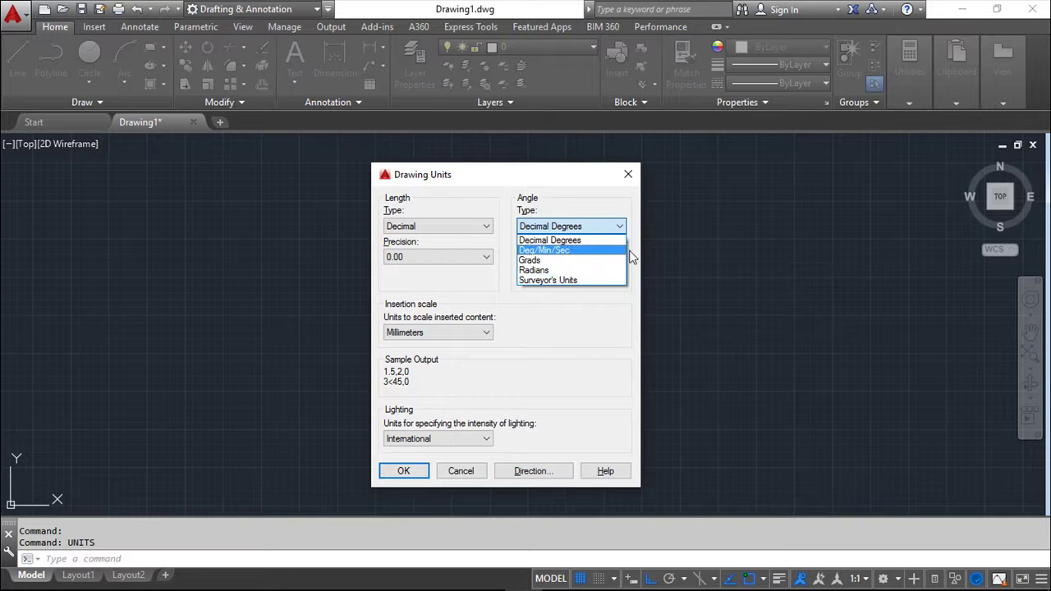
left_click(564, 241)
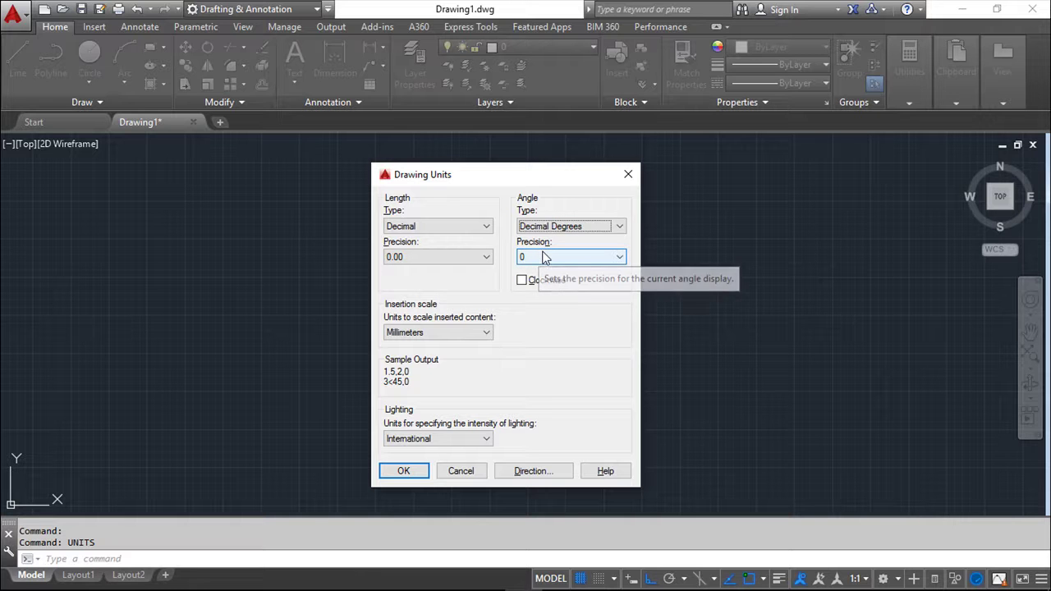
left_click(620, 257)
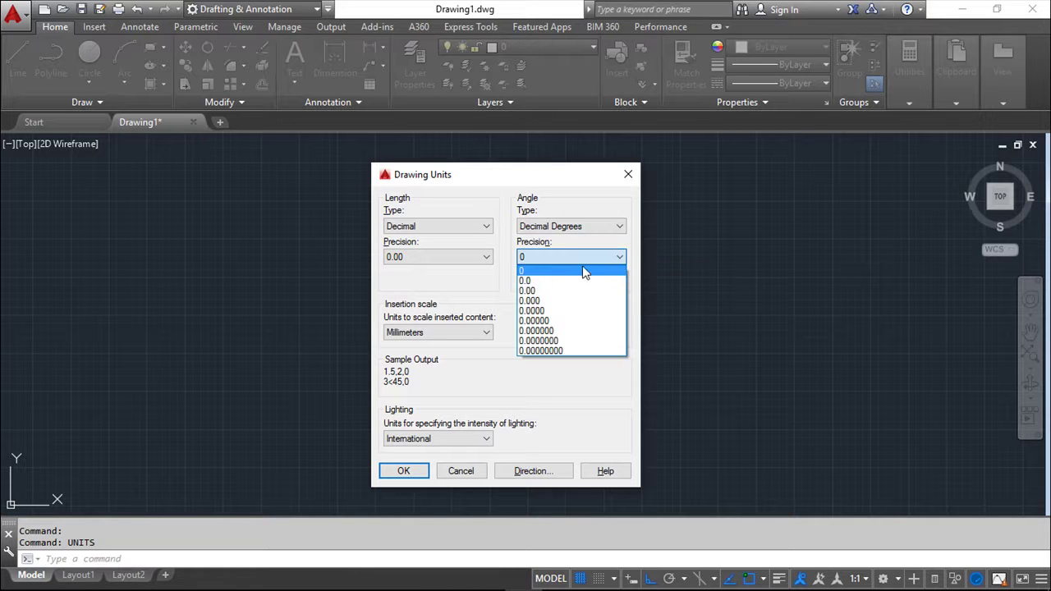
left_click(534, 292)
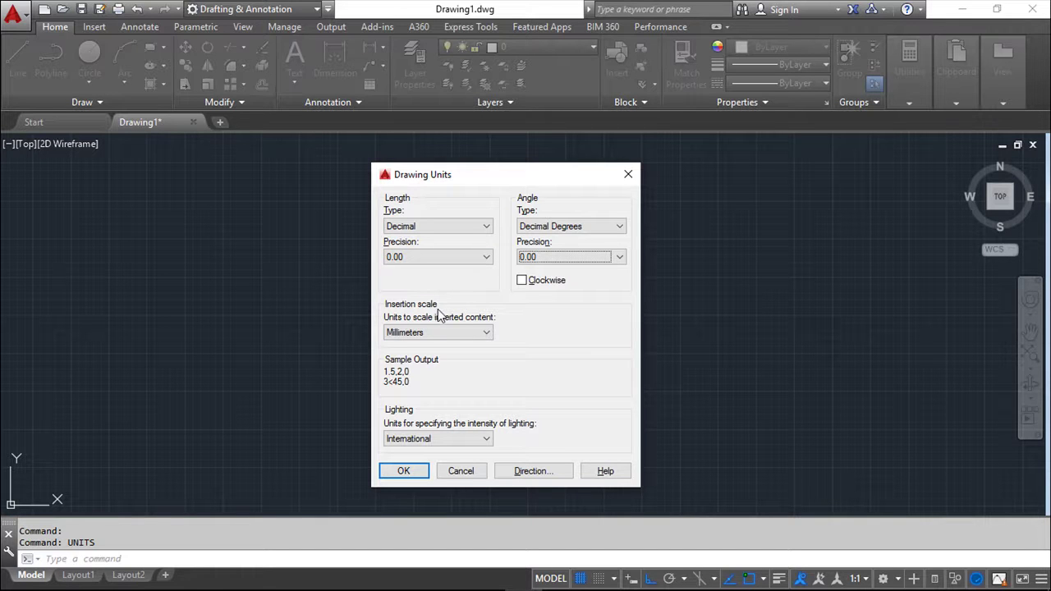
Choose Millimeters as the insertion scale and International as the lighting intensity units
mouse_move(423, 332)
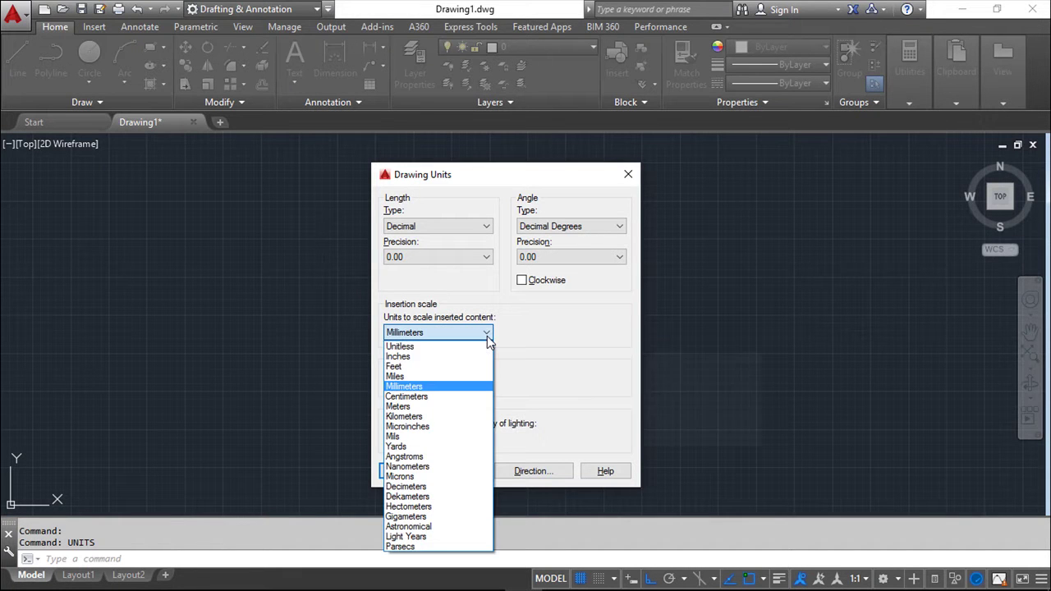
left_click(420, 383)
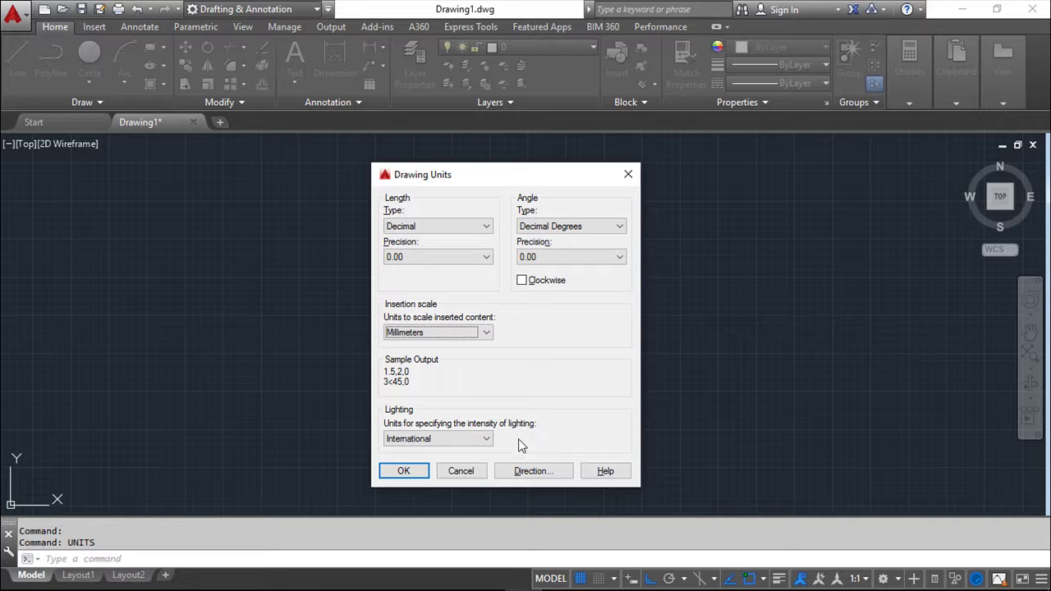
left_click(487, 441)
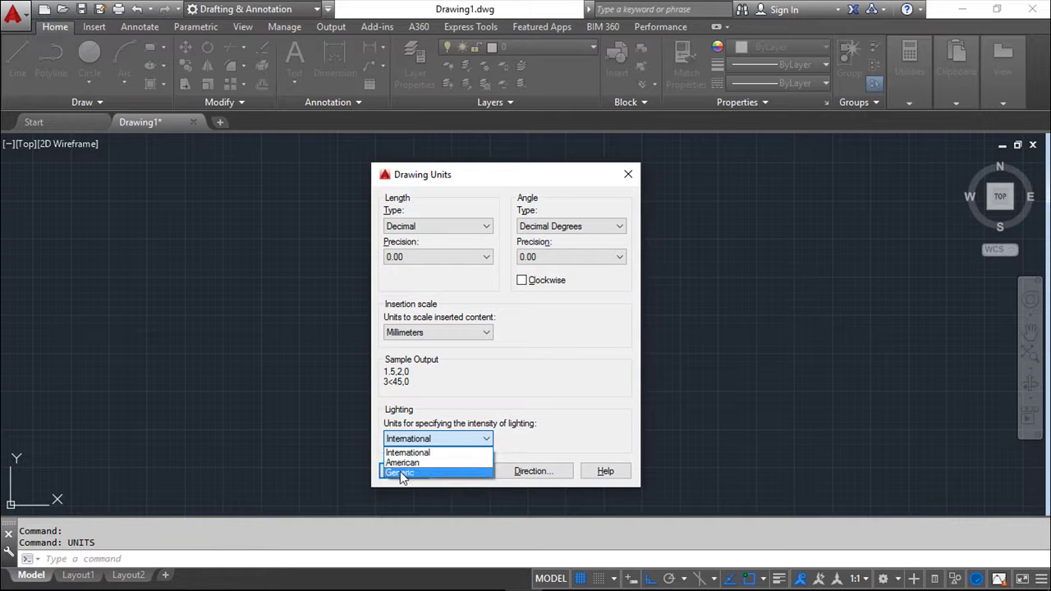
left_click(435, 452)
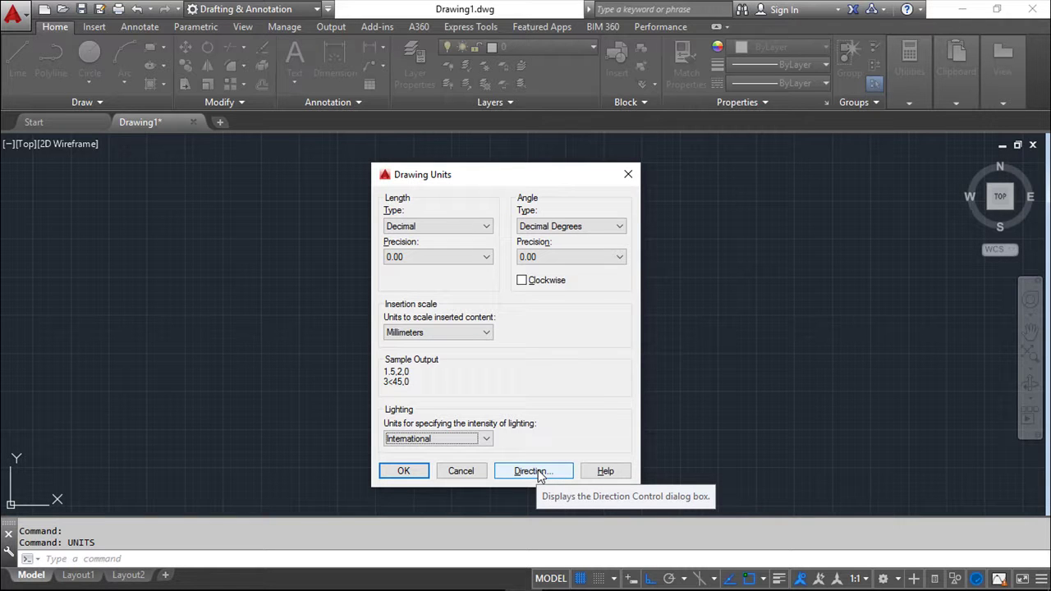
Try the other base angle directions, choose East as the base angle, and apply the drawing units settings
left_click(535, 473)
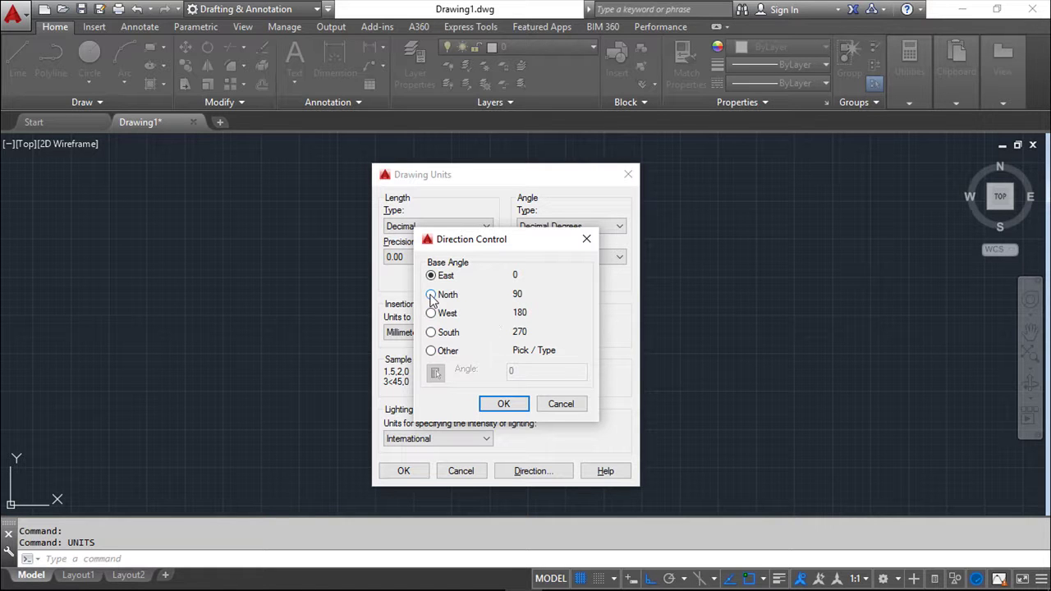
left_click(431, 294)
left_click(431, 314)
left_click(431, 333)
left_click(431, 351)
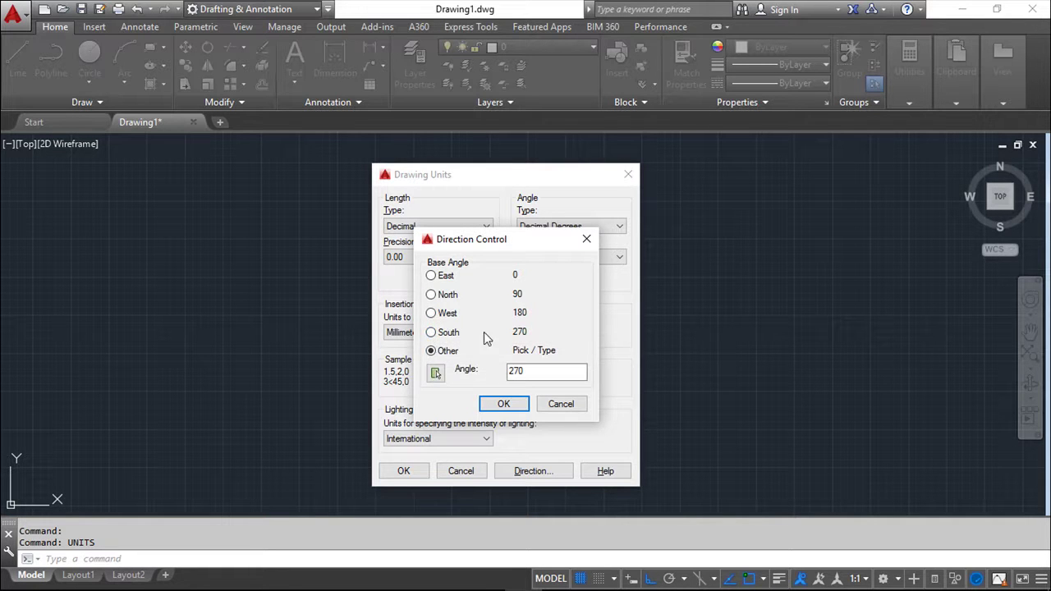
left_click(431, 276)
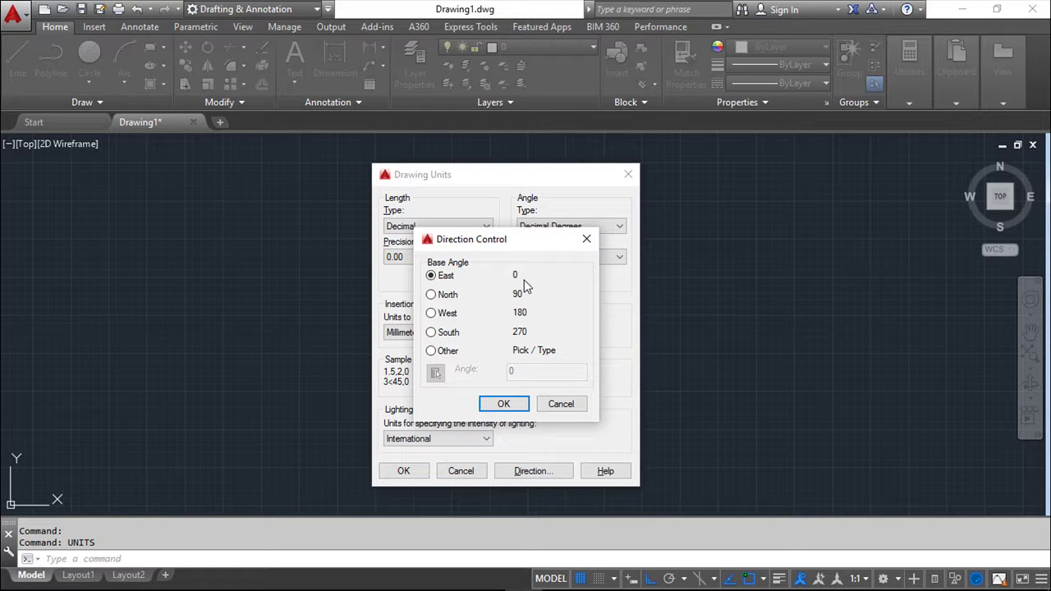
left_click(507, 404)
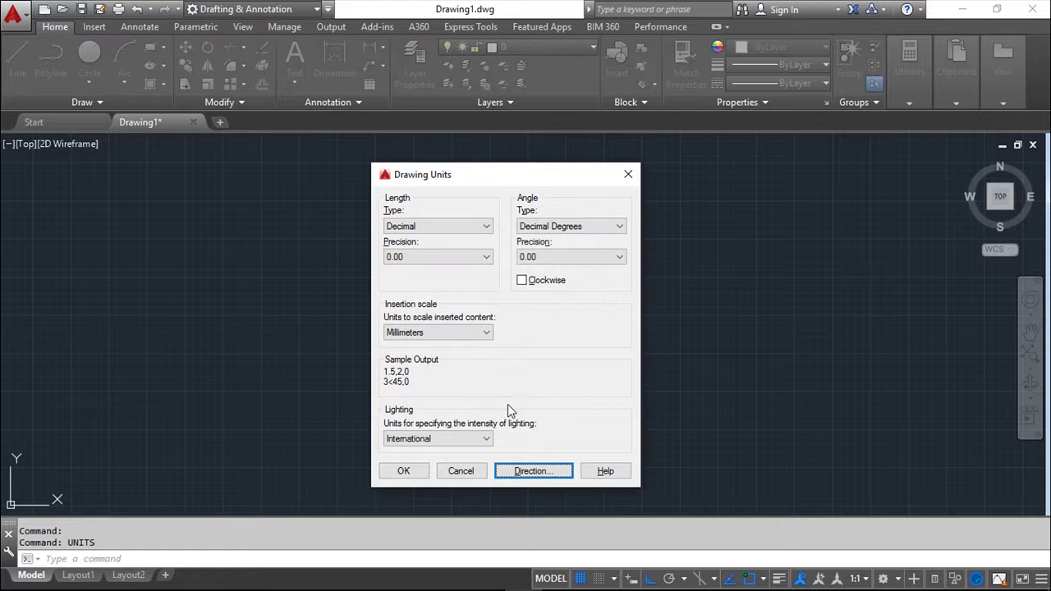
left_click(404, 472)
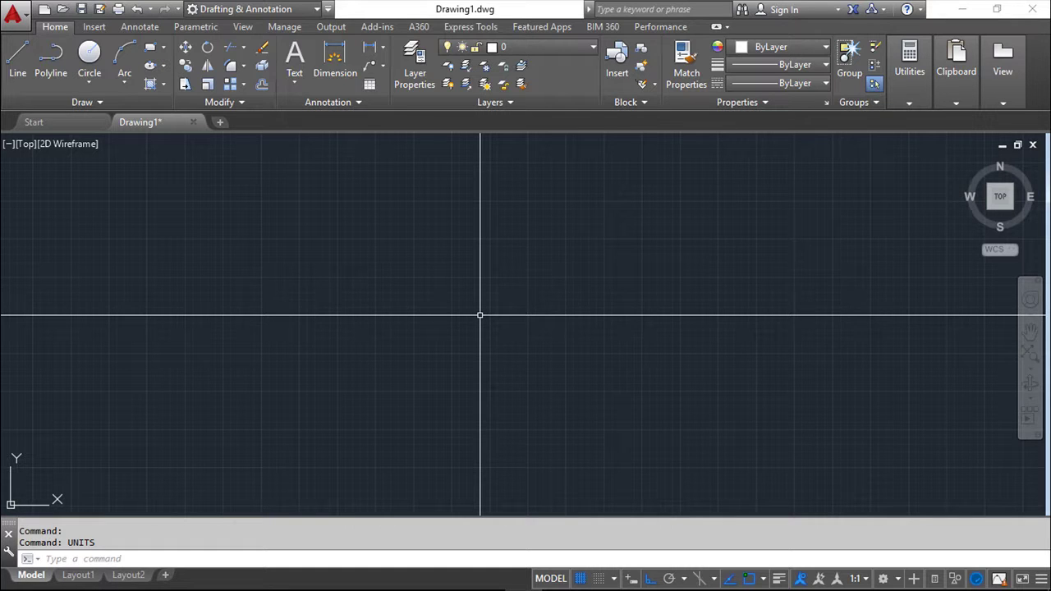
Set the model space limits with the default lower left corner 0.00,0.00 and upper right corner 420.00,297.00
type("limits")
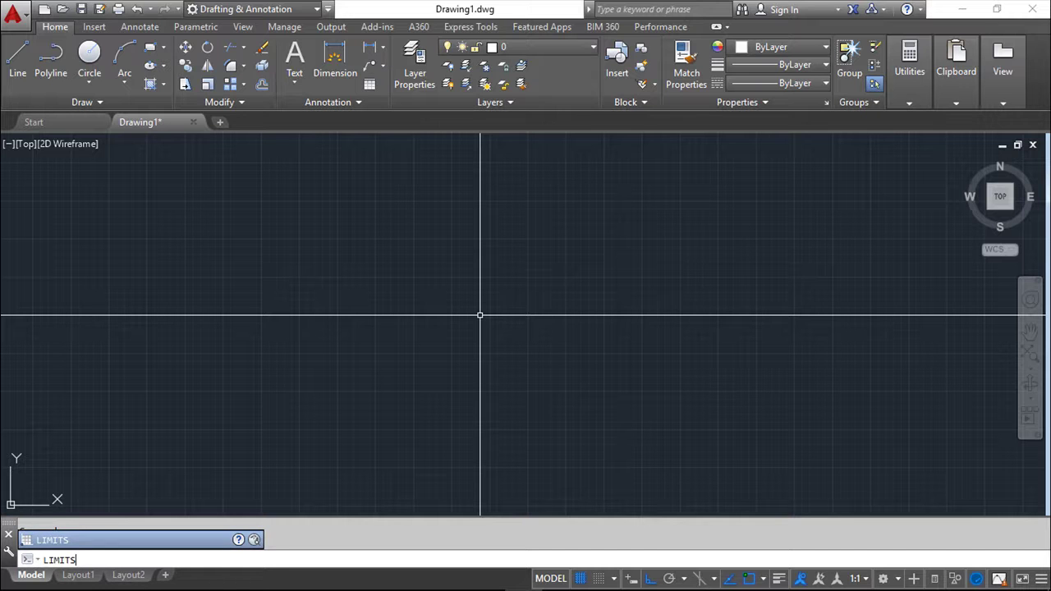
key("Return")
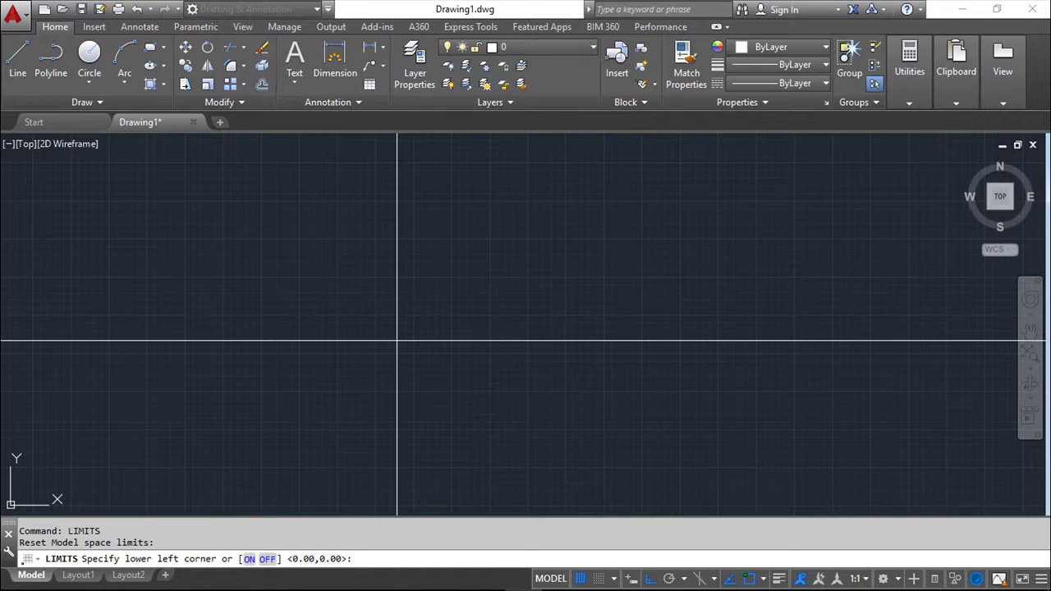
key("Return")
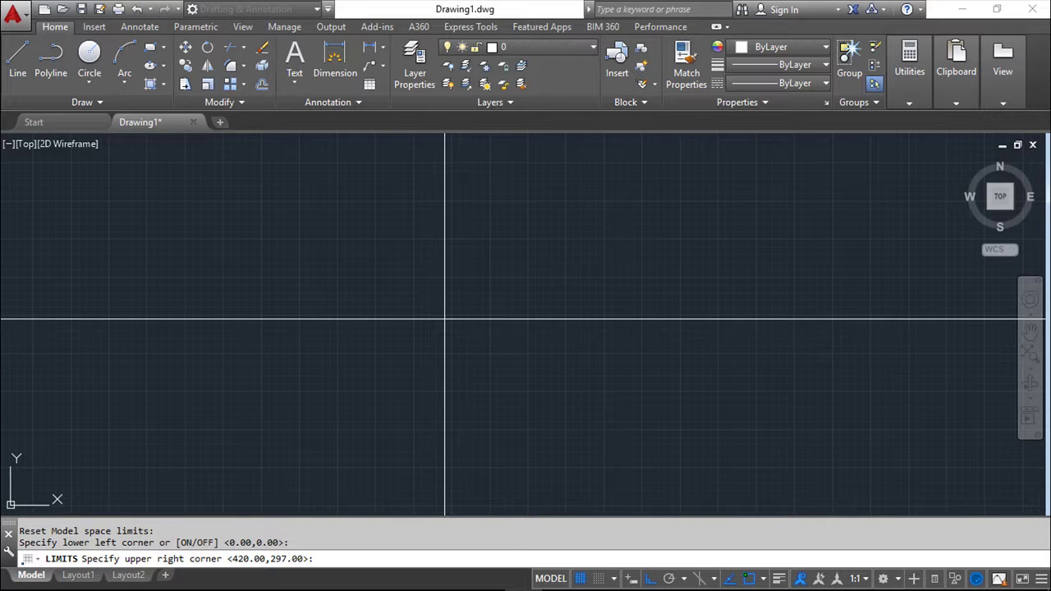
key("Return")
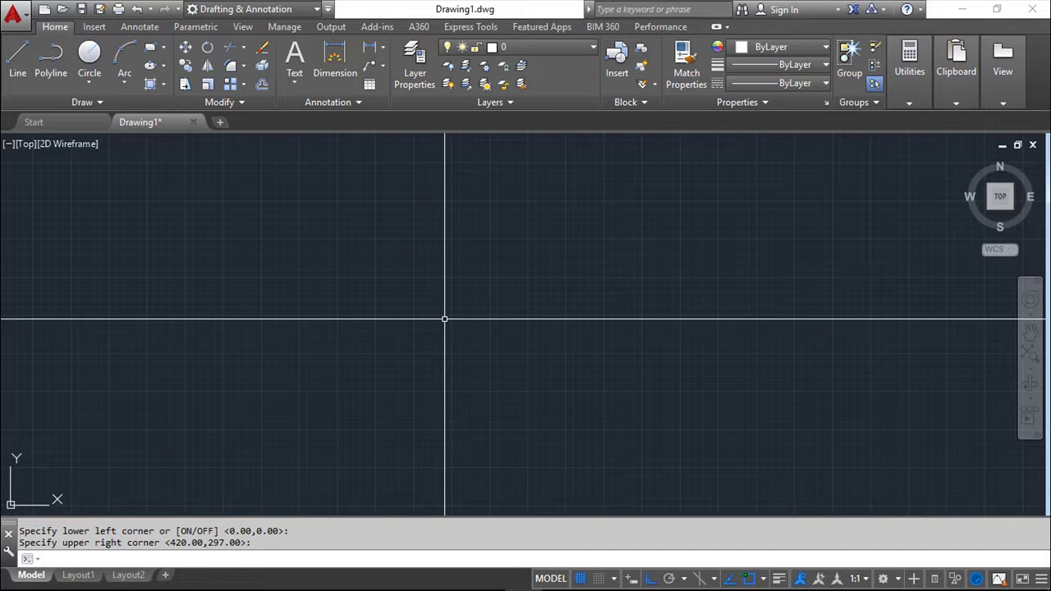
Draw a rectangle from the origin 0,0 to the opposite corner 420,297 to outline the drawing limits
scroll(444, 318, "down", 4)
middle_click_drag(460, 271, 420, 355)
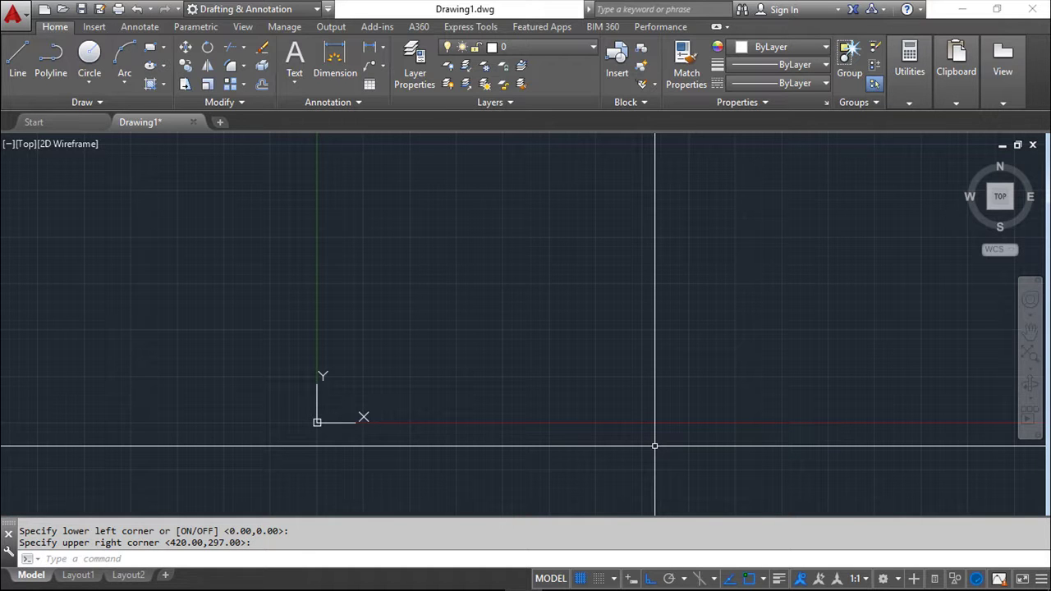
left_click(159, 53)
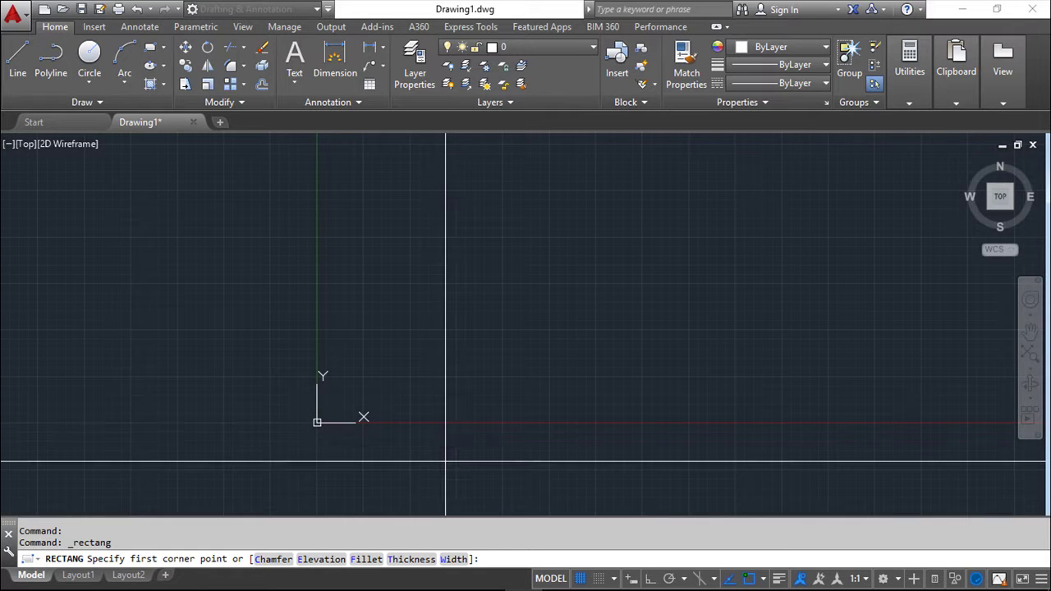
type("0,0")
key("Return")
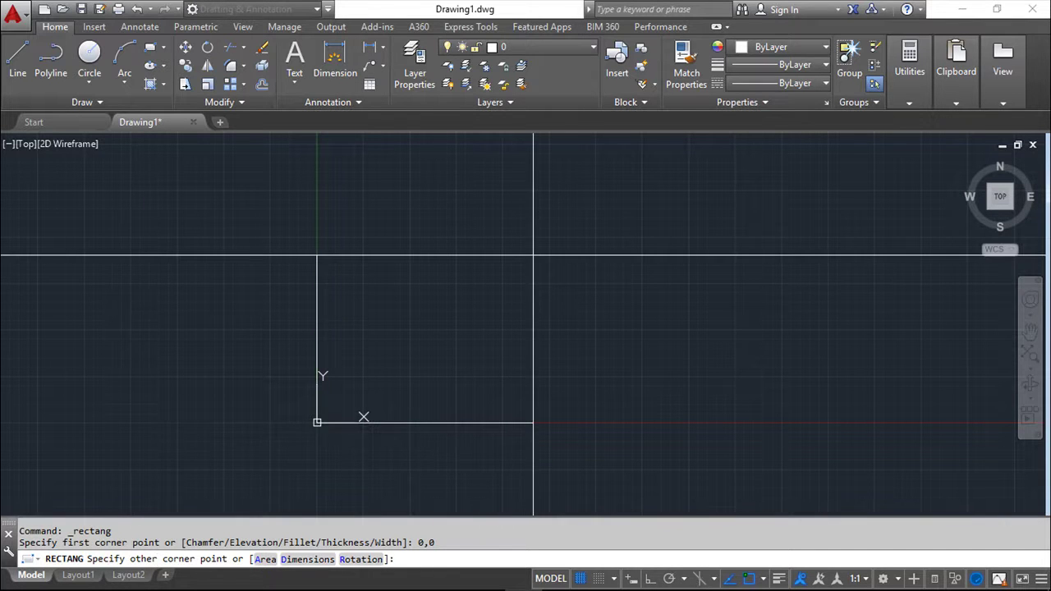
type("420,297")
key("Return")
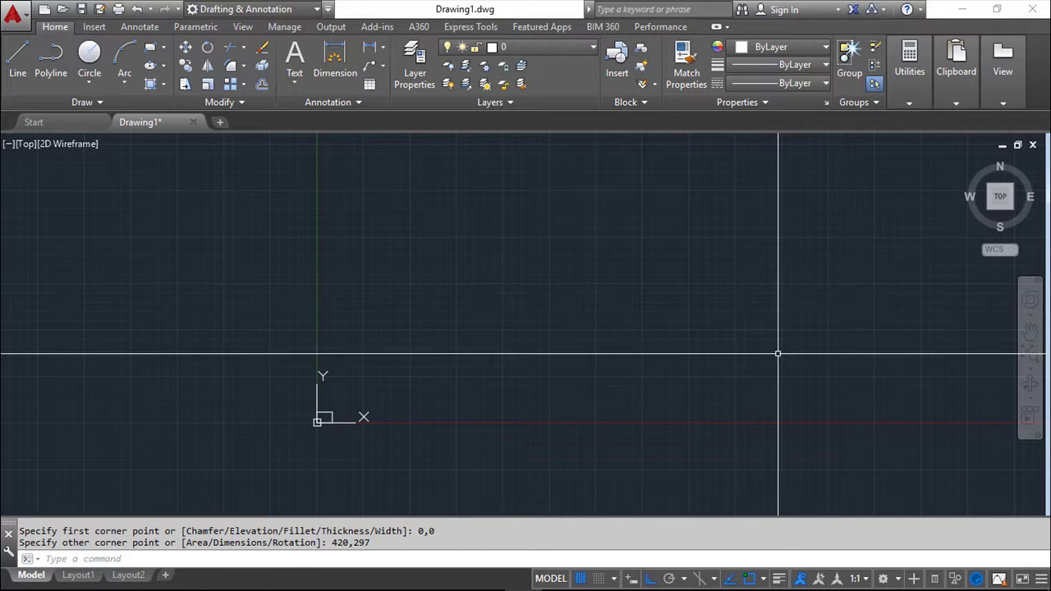
Fit the whole drawing in the view using the All option of the Zoom command
scroll(746, 346, "up", 3)
scroll(746, 346, "down", 4)
scroll(786, 329, "down", 1)
middle_click_drag(786, 329, 643, 355)
scroll(639, 345, "up", 3)
scroll(638, 343, "down", 7)
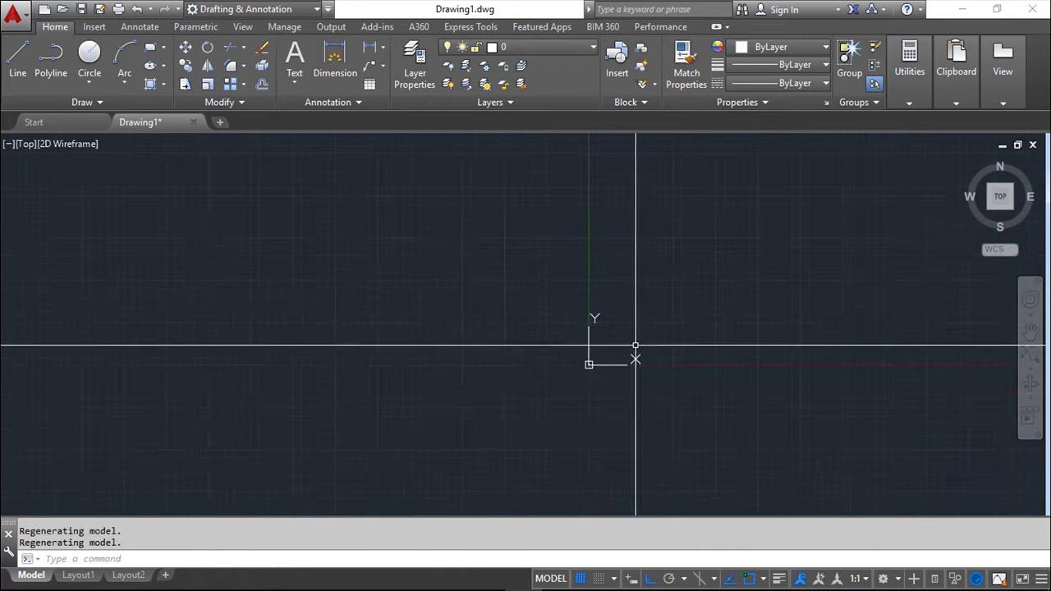
scroll(671, 340, "up", 5)
scroll(671, 339, "up", 4)
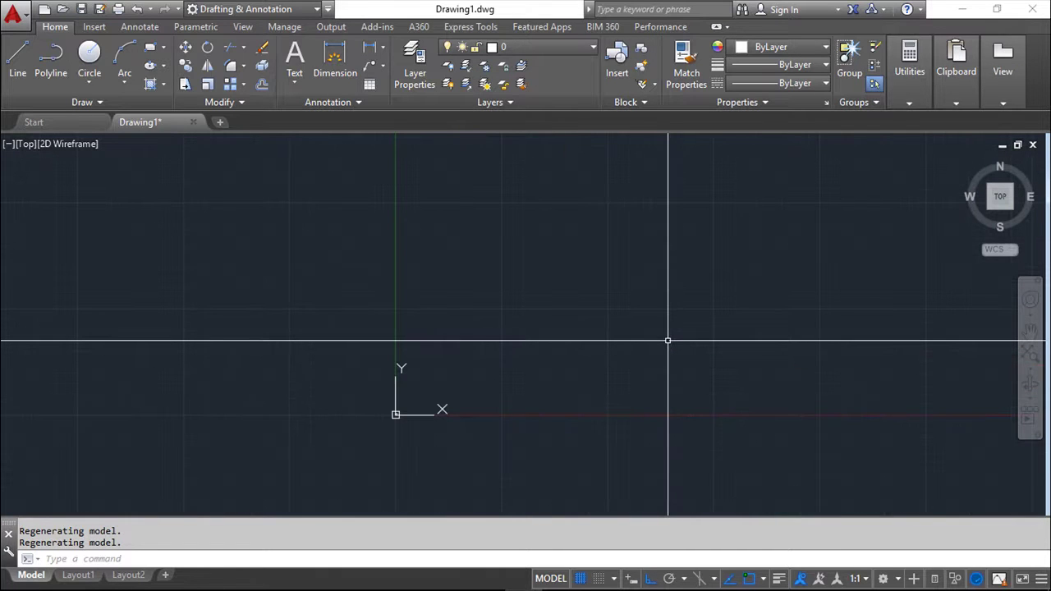
type("z")
key("Return")
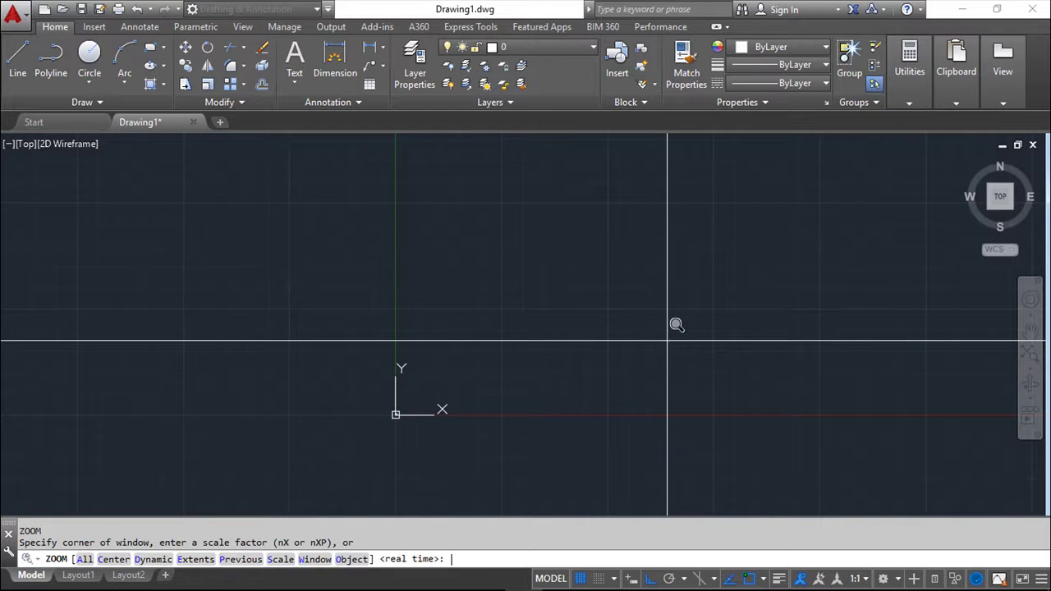
type("a")
key("Return")
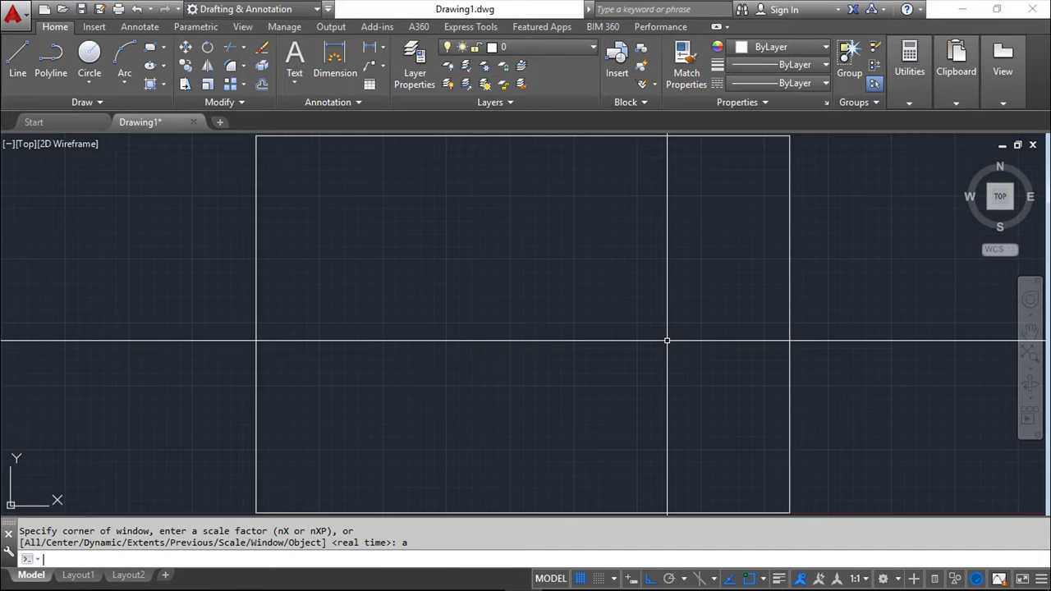
scroll(669, 334, "down", 2)
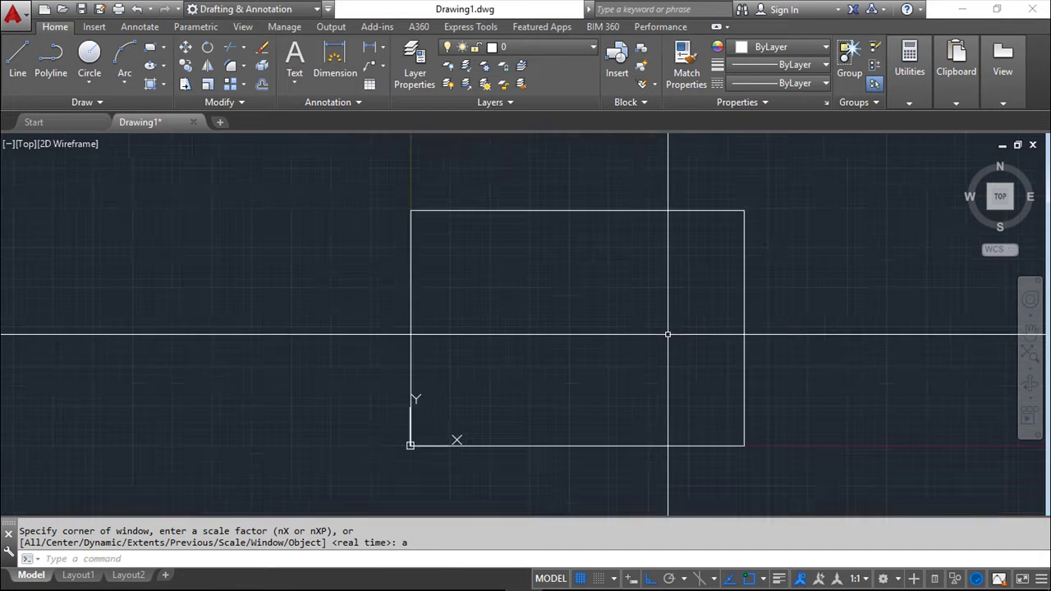
mouse_move(668, 334)
middle_mouse_down()
mouse_move(533, 331)
mouse_move(611, 341)
middle_mouse_up()
scroll(534, 334, "up", 2)
scroll(532, 335, "down", 2)
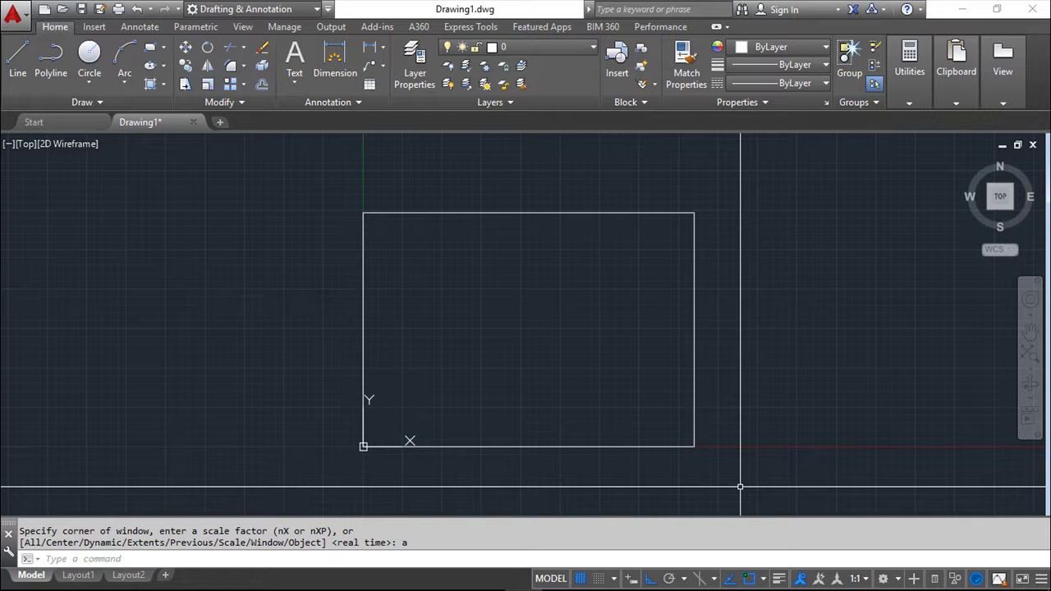
scroll(748, 399, "down", 2)
scroll(748, 399, "up", 4)
middle_click_drag(493, 362, 580, 397)
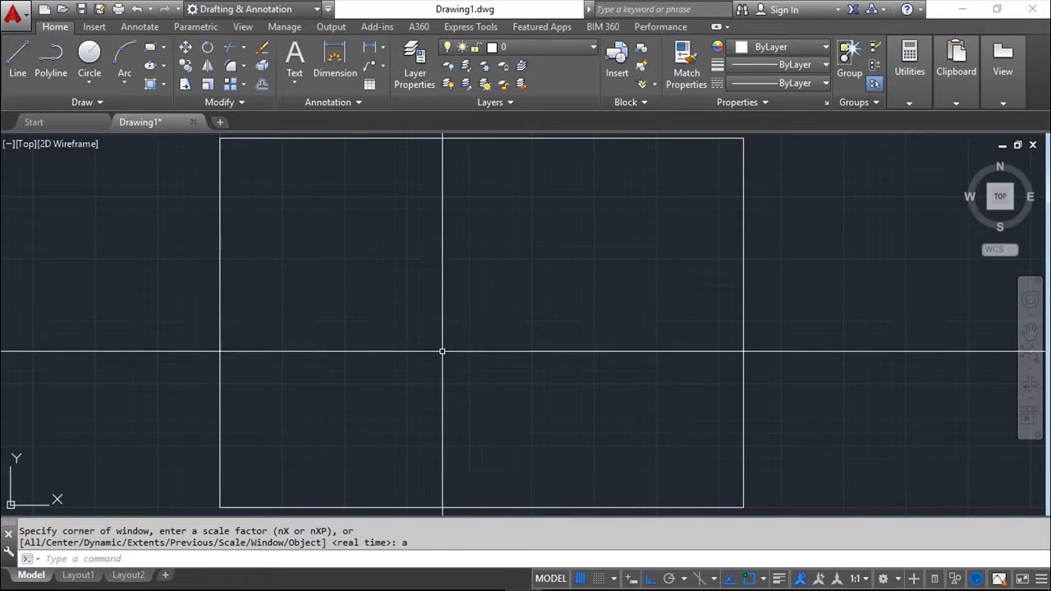
Start a line inside the upper part of the rectangle and switch Ortho mode off and on, leaving it on
left_click(18, 58)
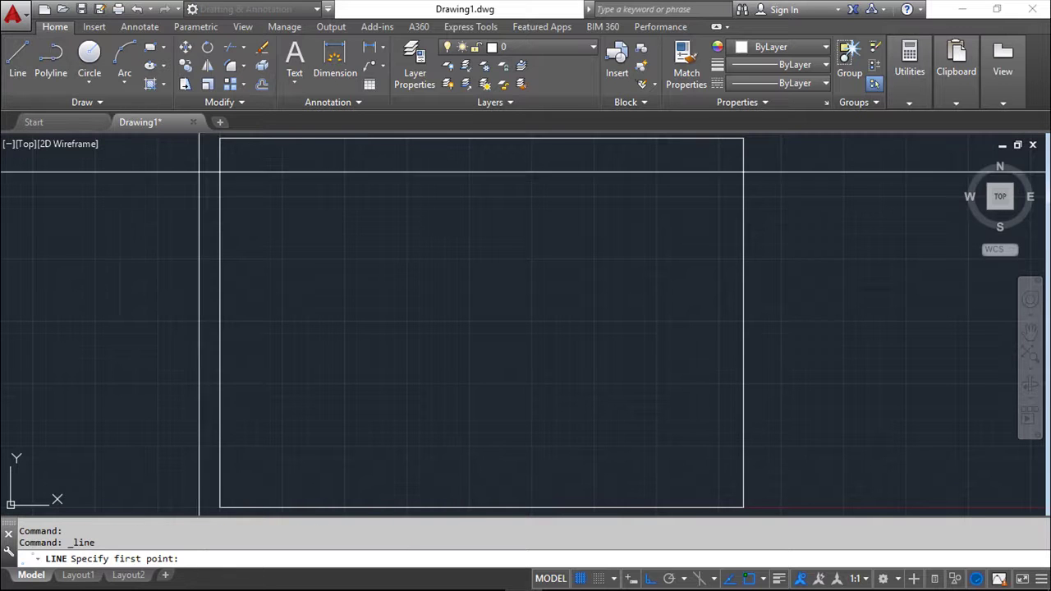
left_click(317, 273)
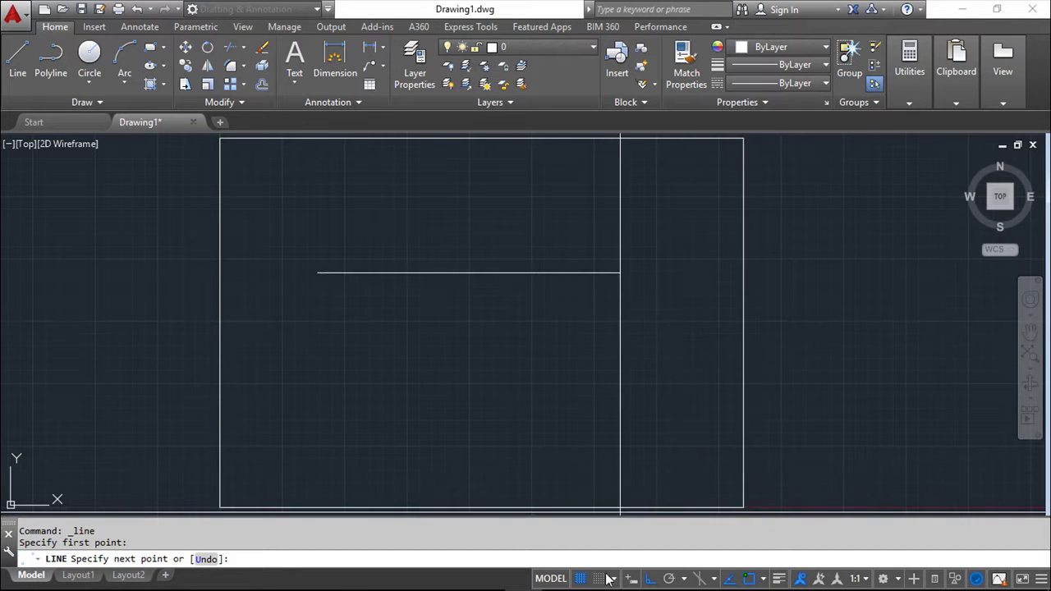
left_click(651, 579)
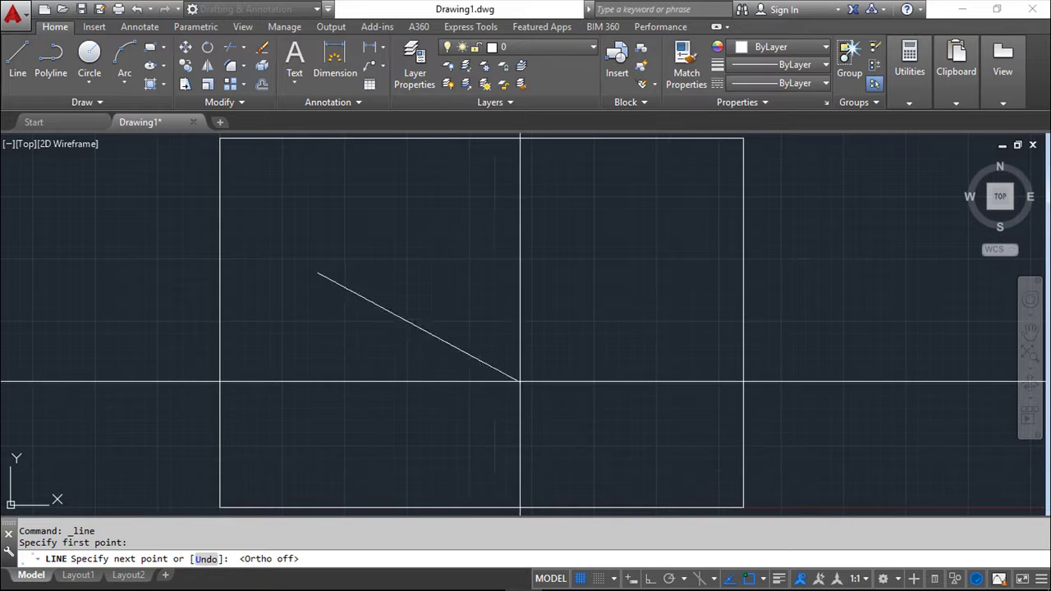
left_click(648, 580)
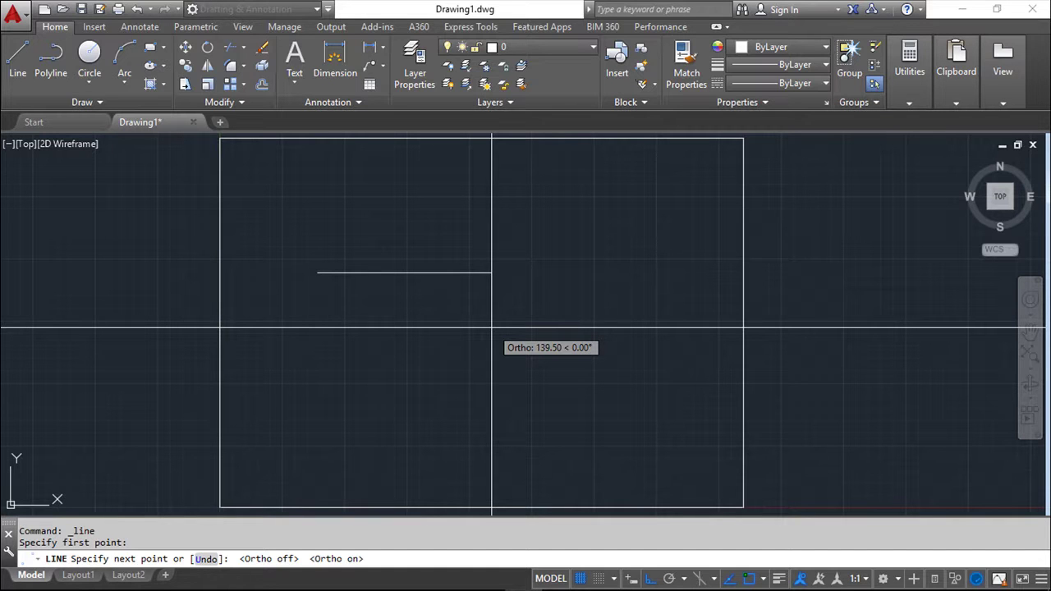
key("F8")
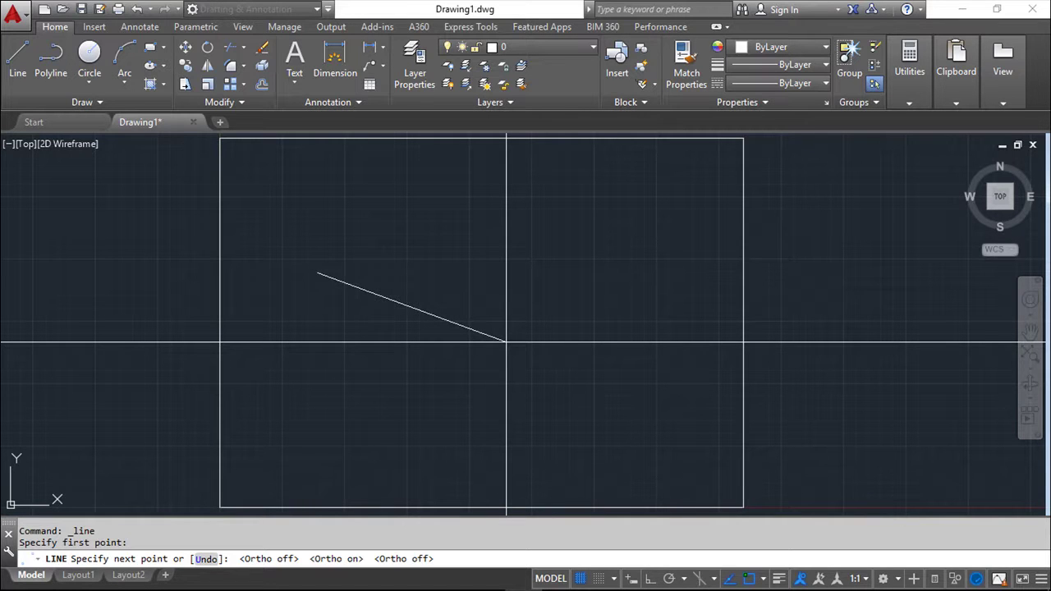
key("F8")
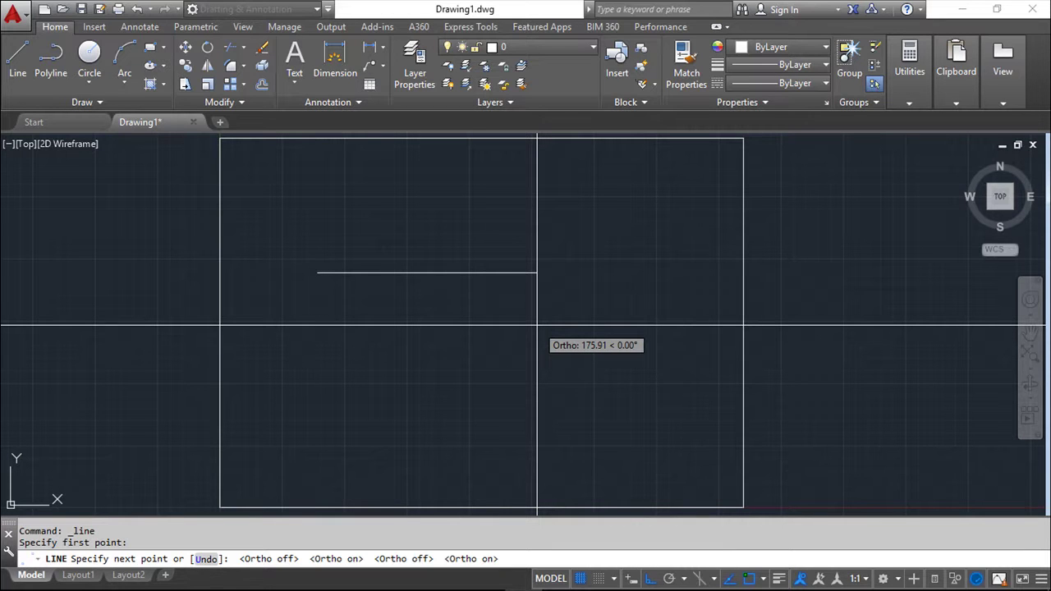
Complete the horizontal segment with a length of 150, turn Ortho mode off, and end the line
type("150")
key("Return")
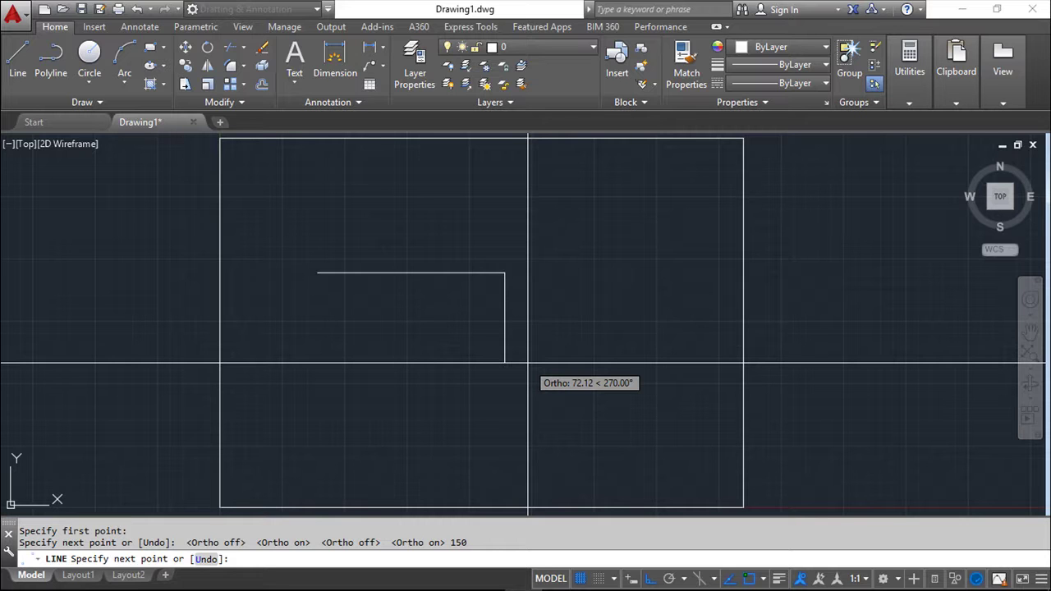
key("F8")
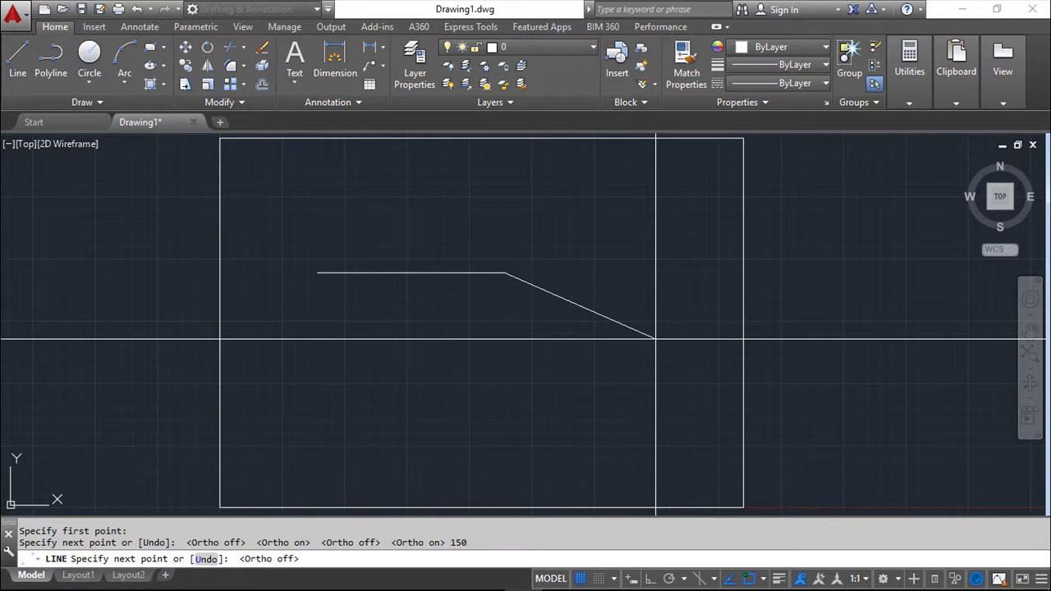
key("Escape")
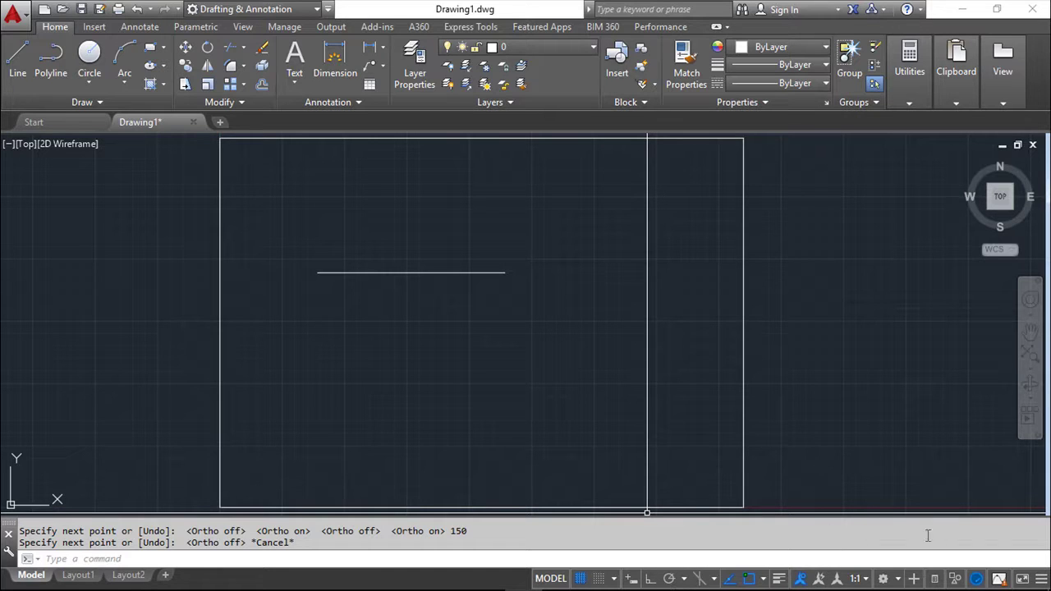
Examine the status bar customization options and the polar tracking settings without changing anything
left_click(1041, 582)
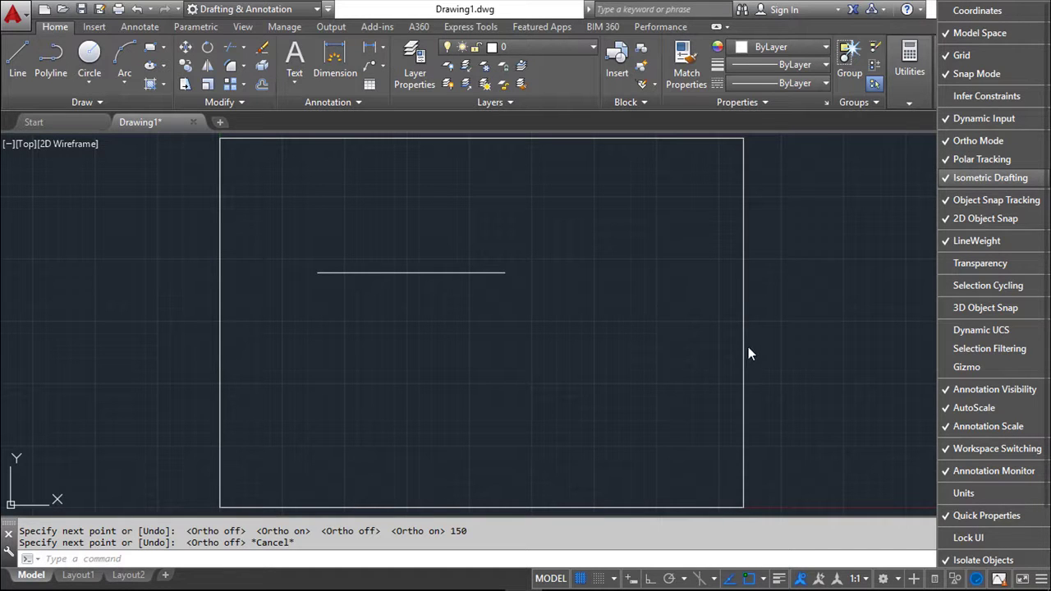
key("Escape")
key("Escape")
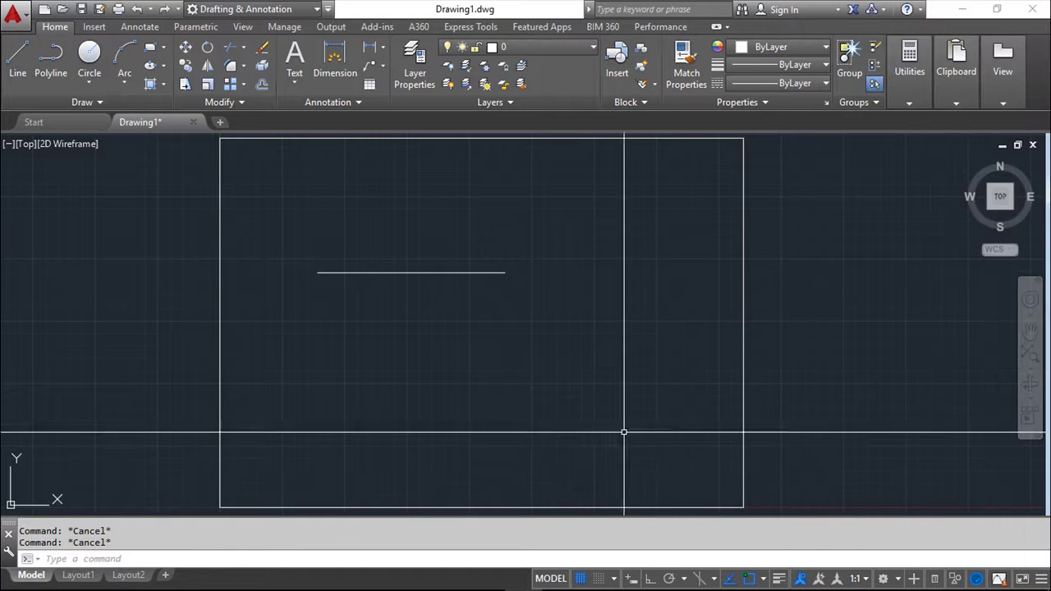
left_click(685, 579)
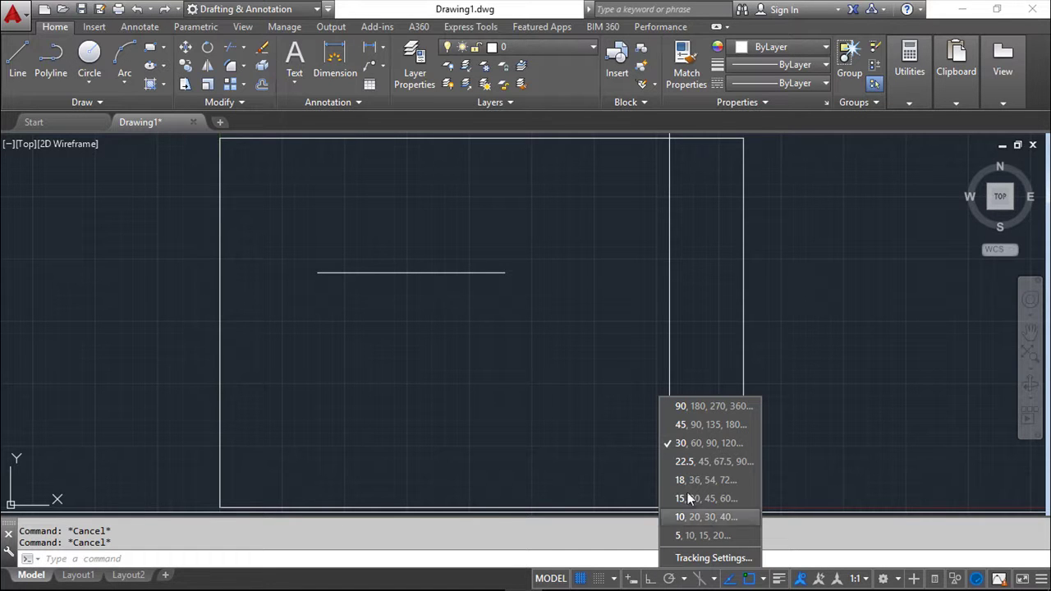
left_click(713, 558)
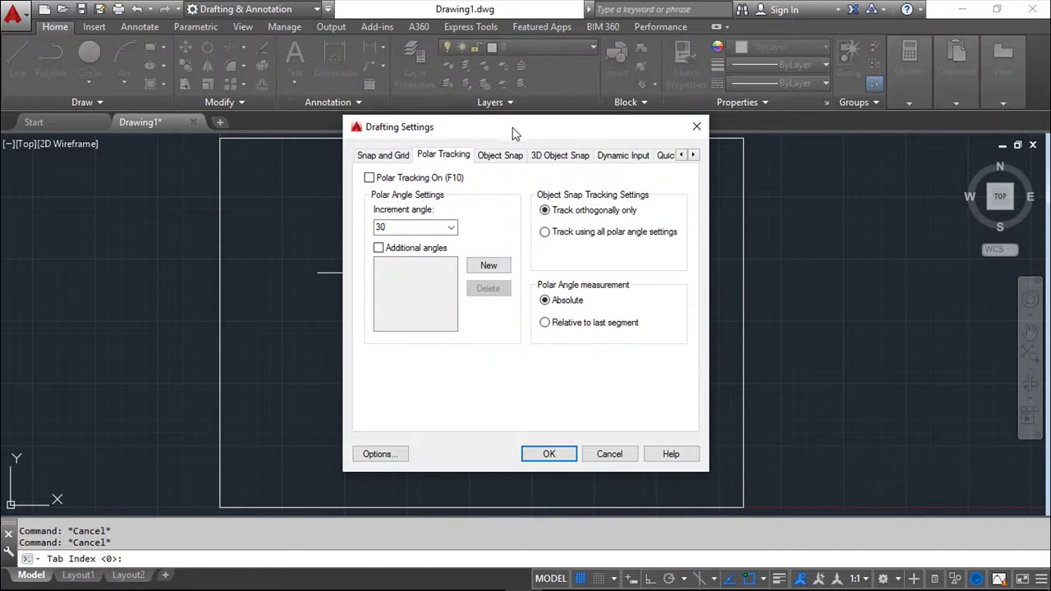
left_click_drag(515, 131, 508, 150)
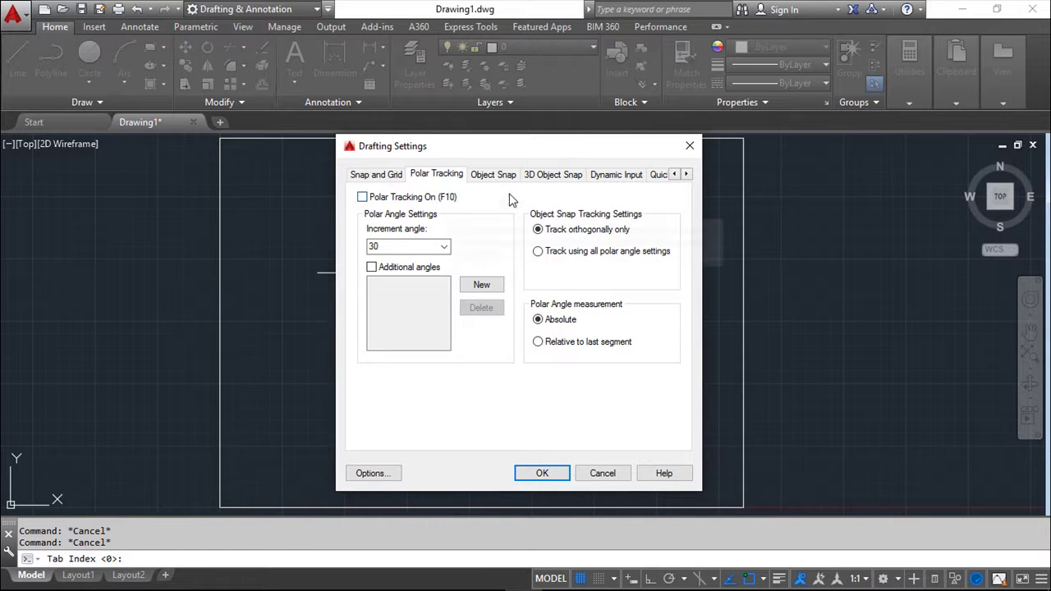
left_click(602, 473)
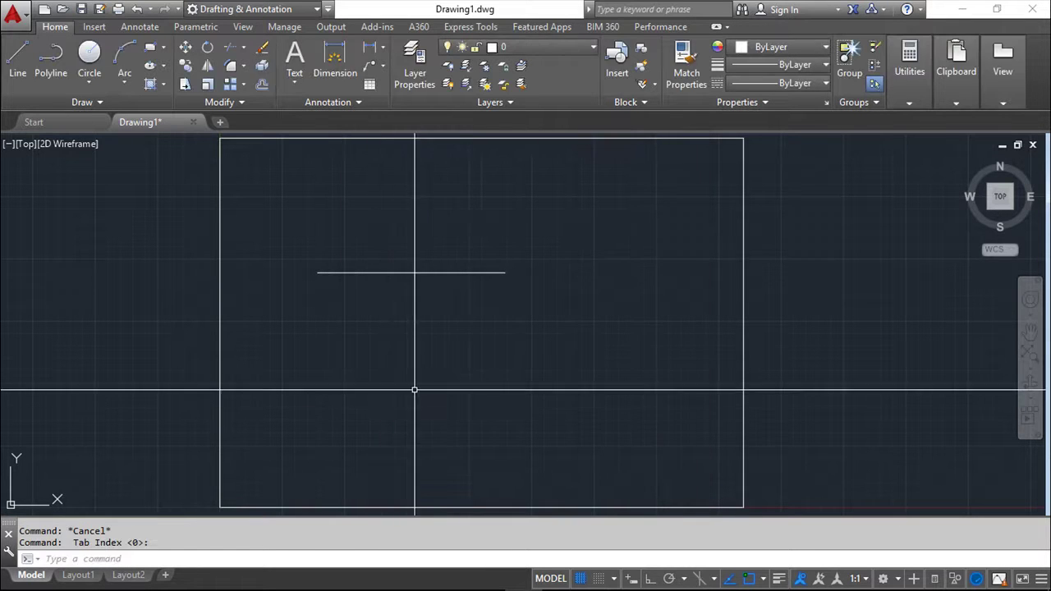
Turn on polar tracking in the Drafting Settings opened with the DS command
type("ds")
key("Return")
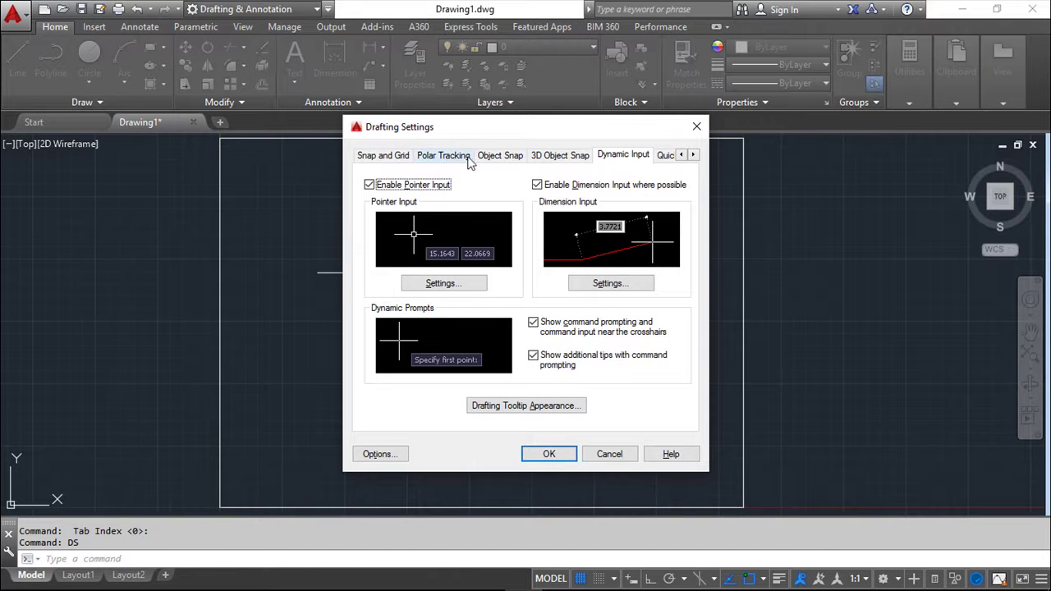
left_click(446, 158)
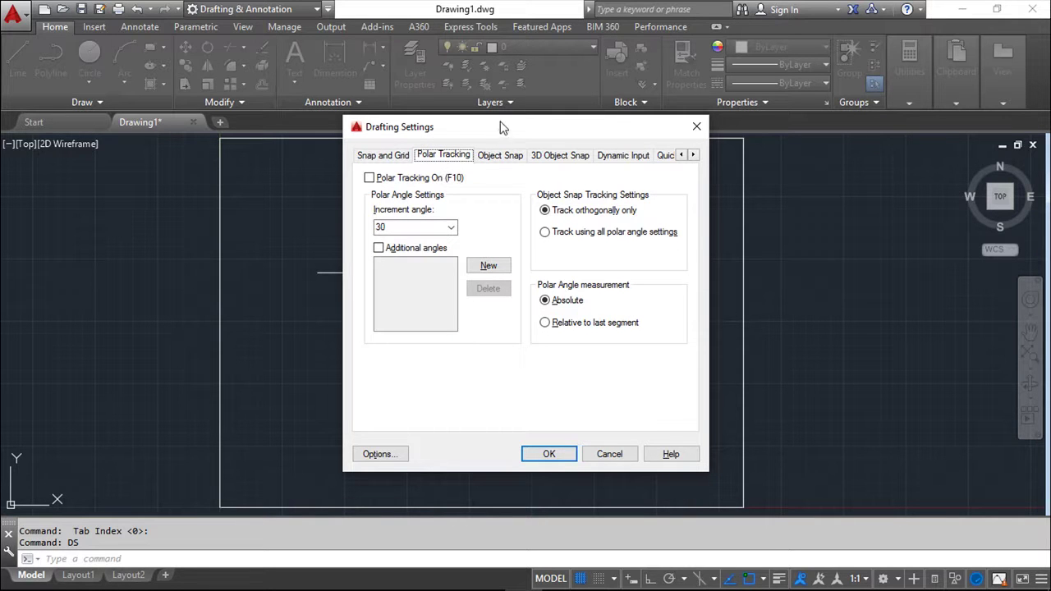
left_click_drag(499, 127, 495, 122)
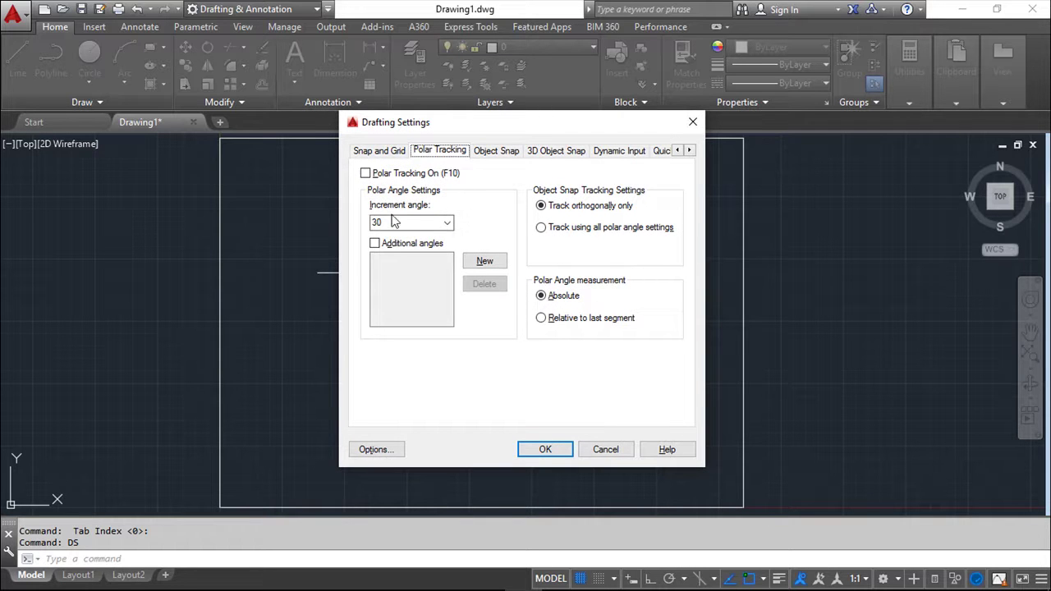
left_click(366, 173)
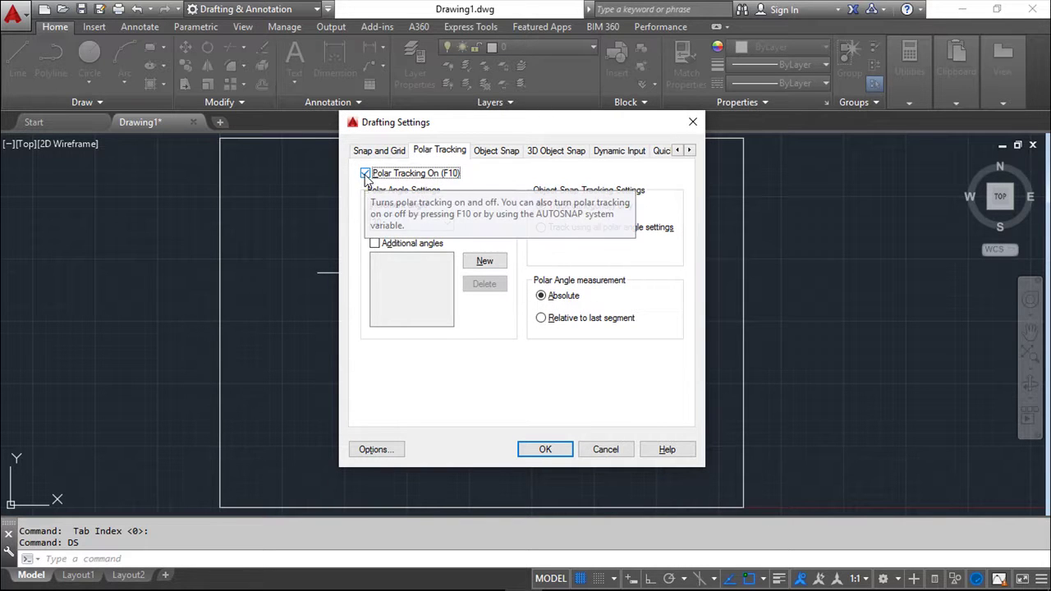
left_click(366, 174)
left_click(367, 174)
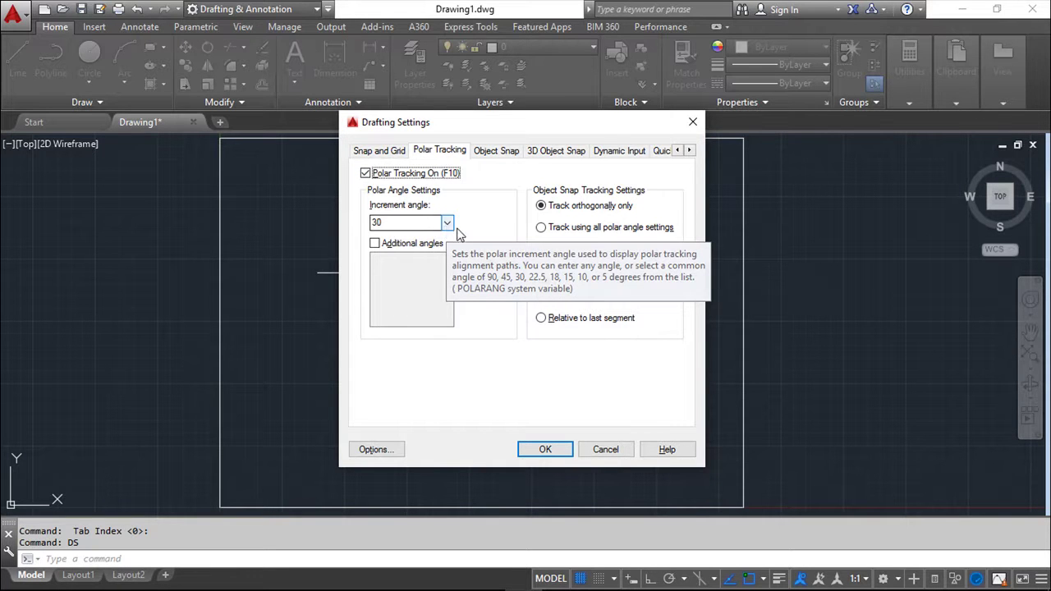
Keep the polar increment angle at 30, make object snap tracking use all polar angle settings, and apply the drafting settings
type("30")
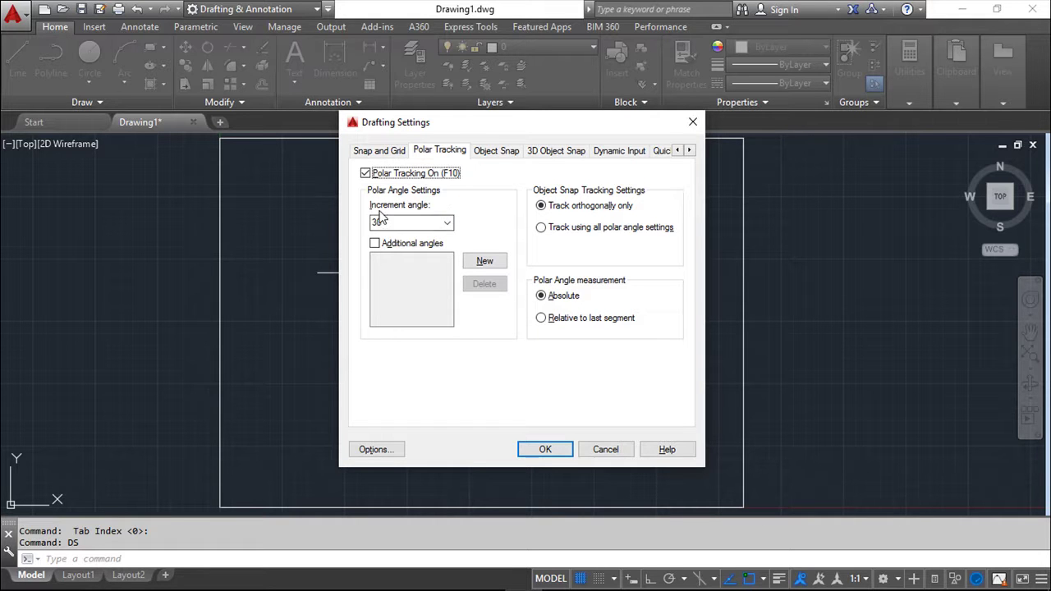
left_click(446, 223)
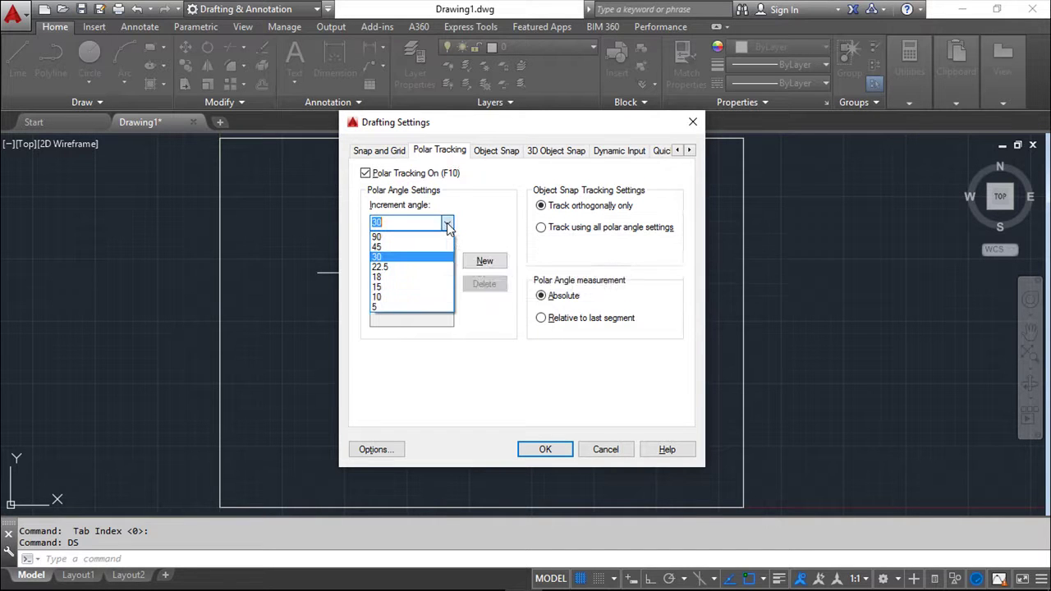
left_click(379, 257)
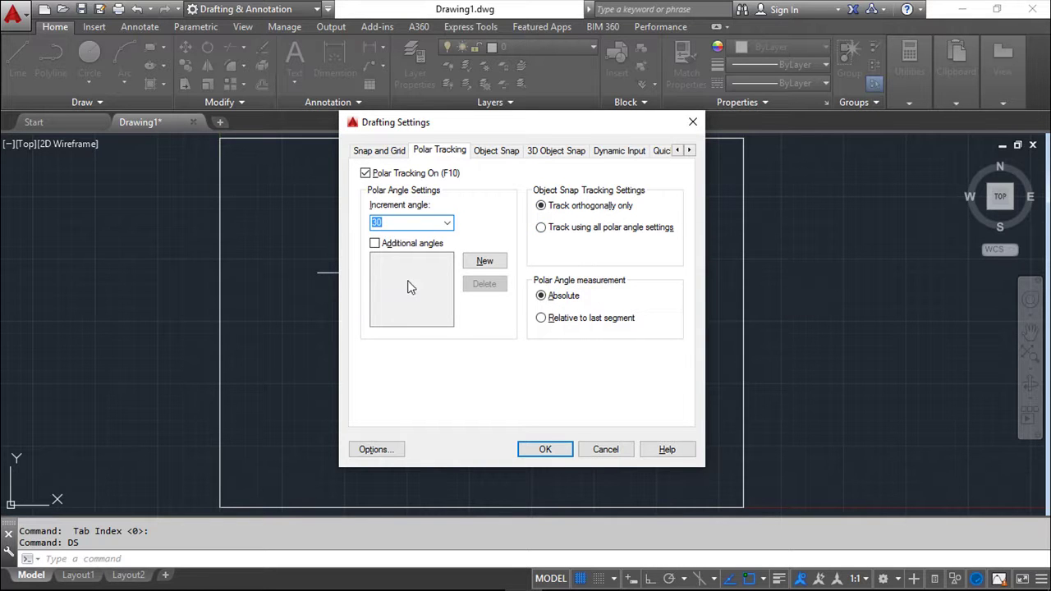
left_click(544, 229)
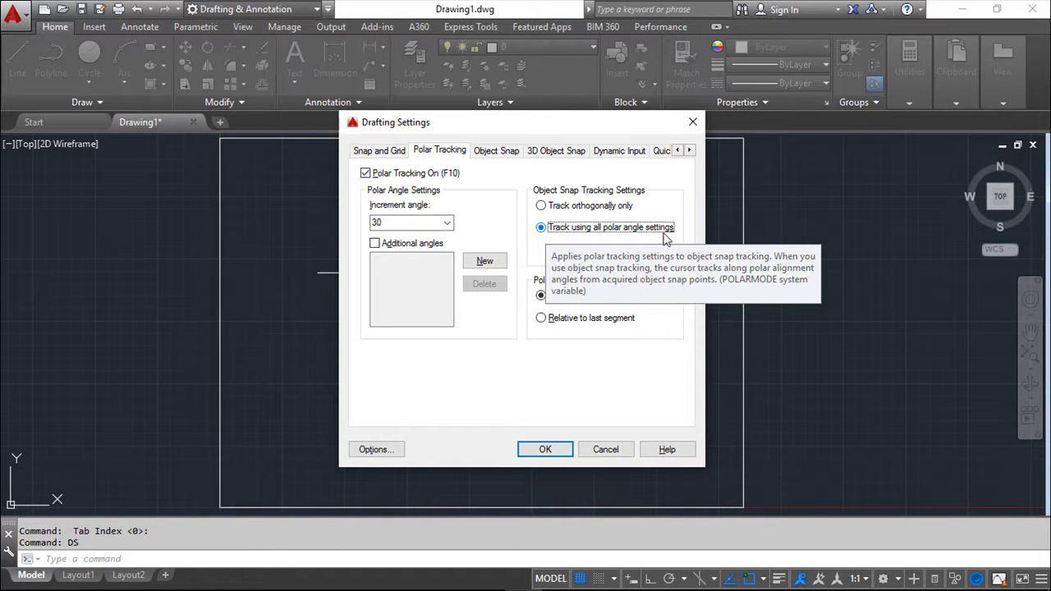
left_click(545, 449)
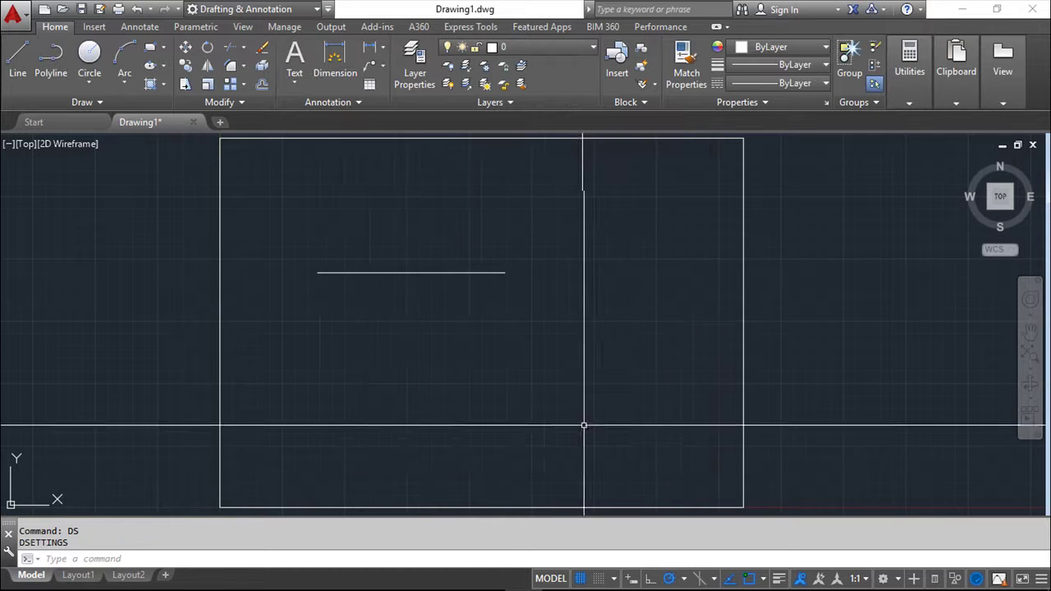
Draw a line 150 long along the 30° polar direction, starting below the horizontal line, and end the command
left_click(17, 57)
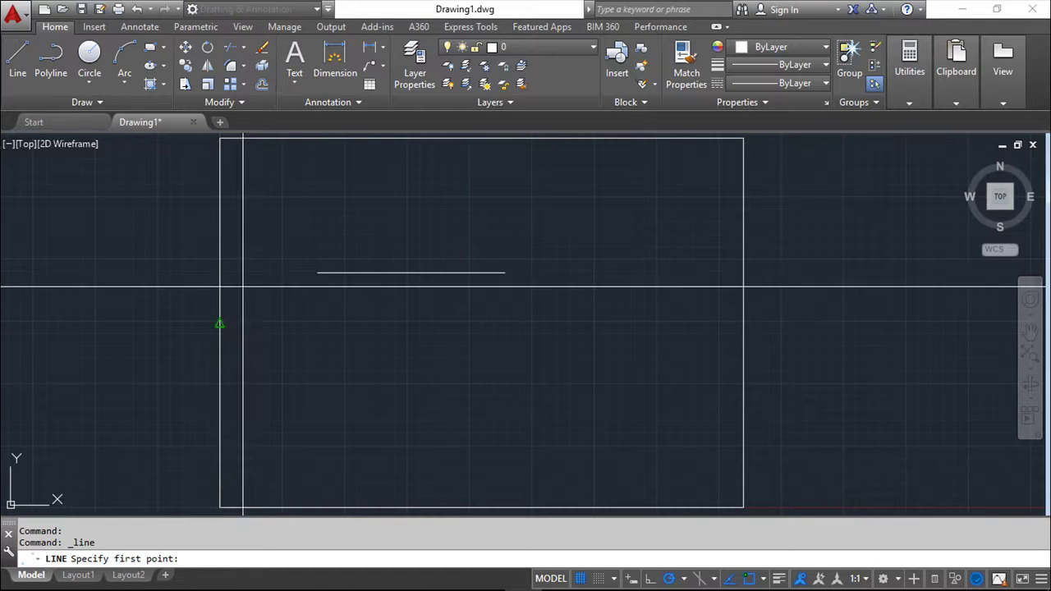
left_click(364, 357)
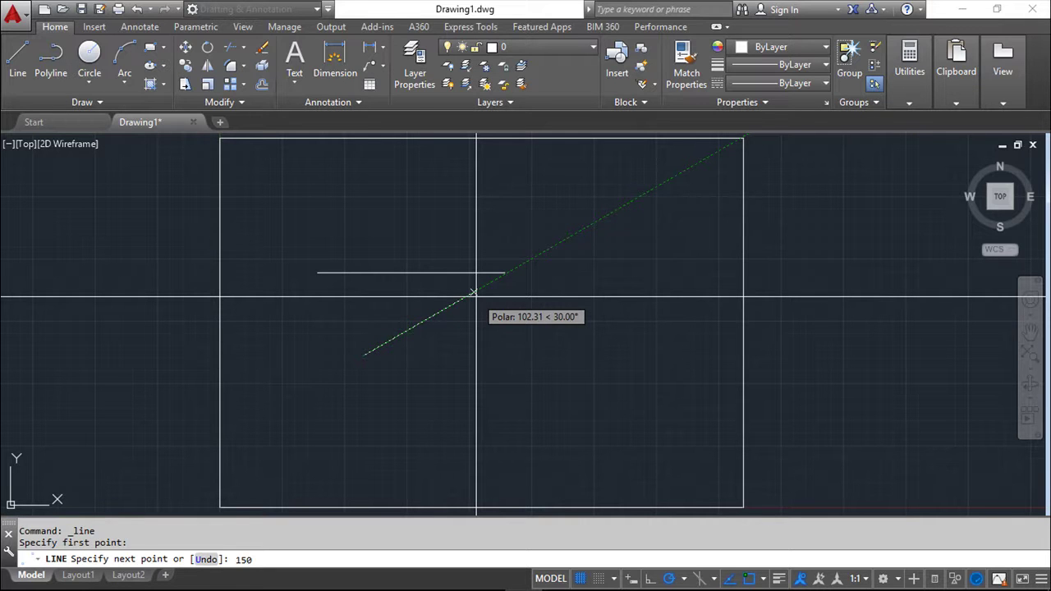
key("Return")
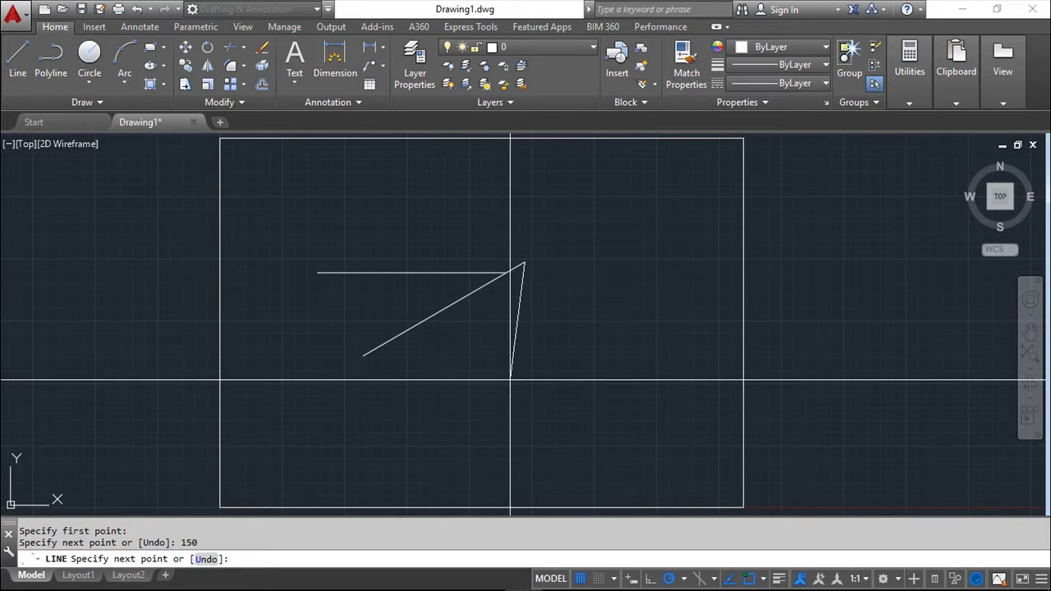
key("Escape")
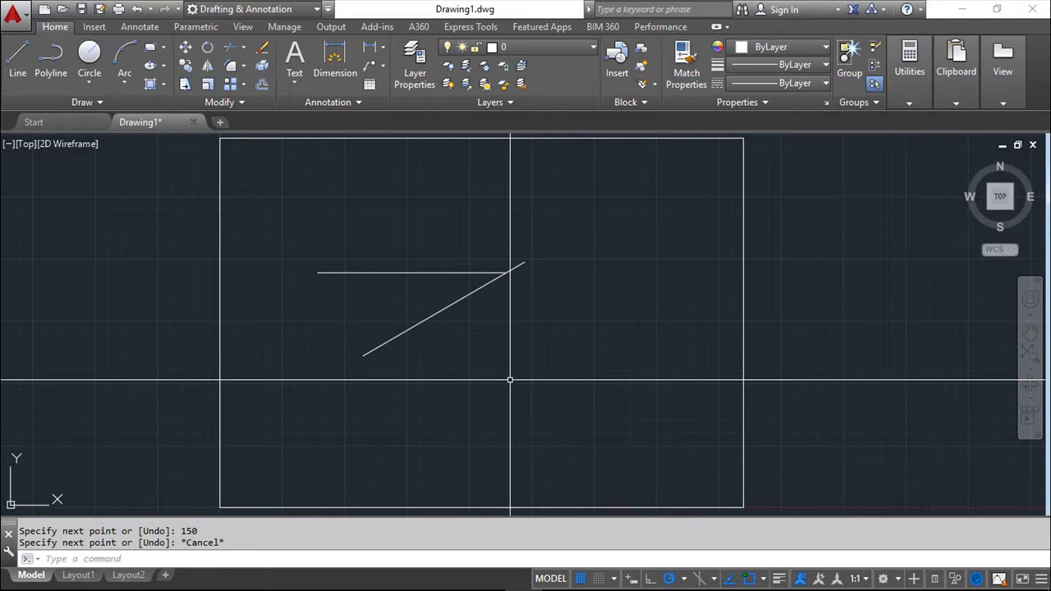
Open the drafting settings with DS, check the available polar increment angles, and enable additional polar tracking angles
type("ds")
key("Return")
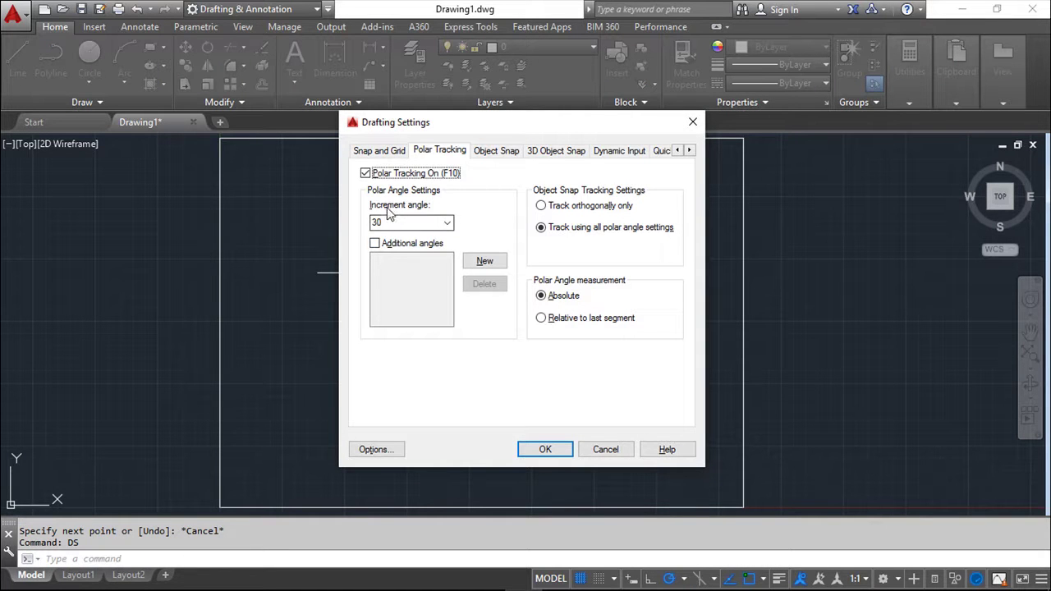
left_click(447, 224)
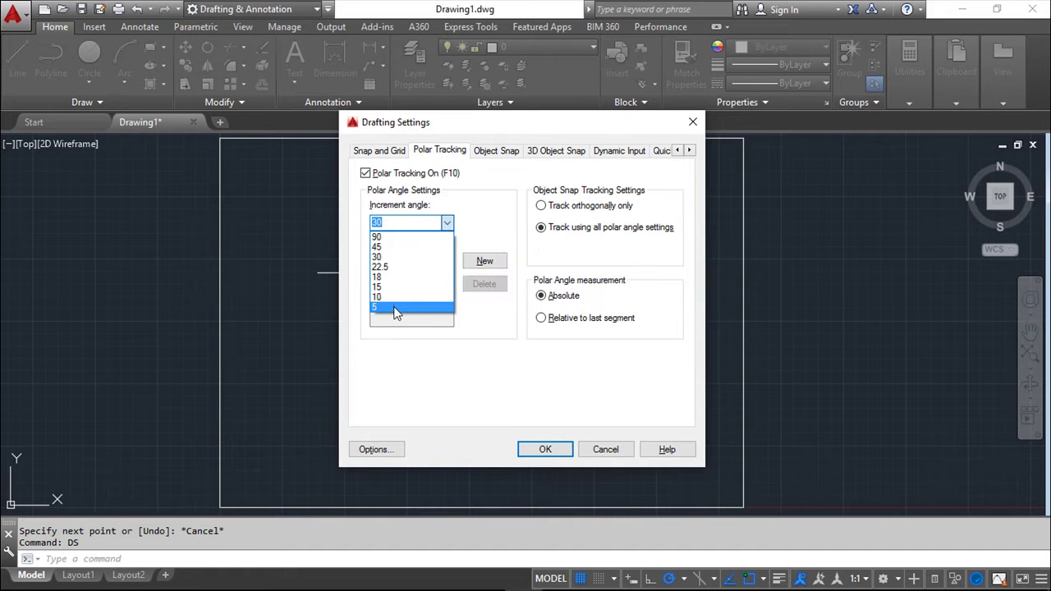
key("Escape")
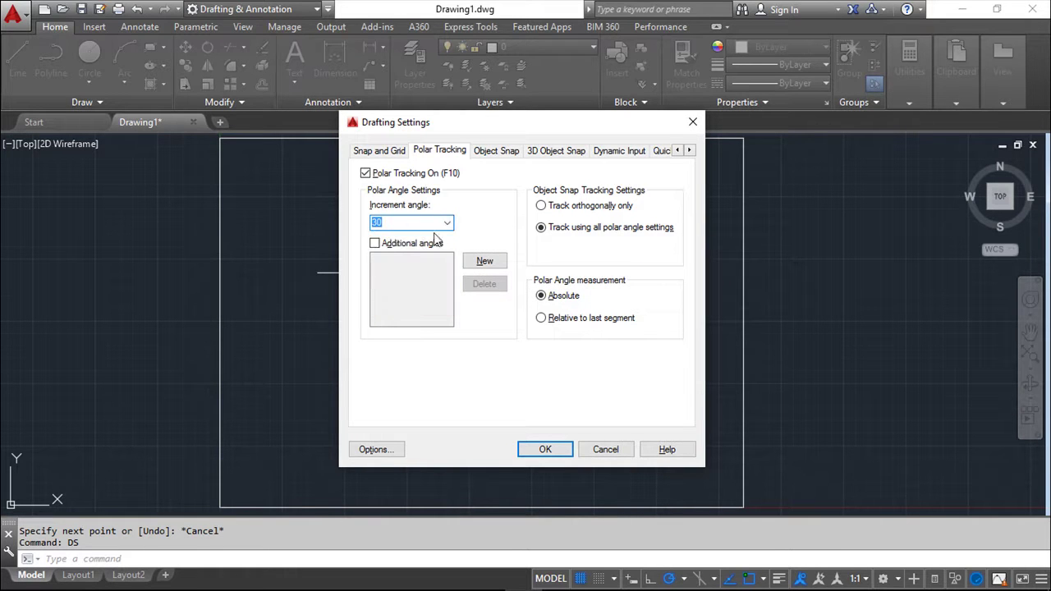
left_click(374, 243)
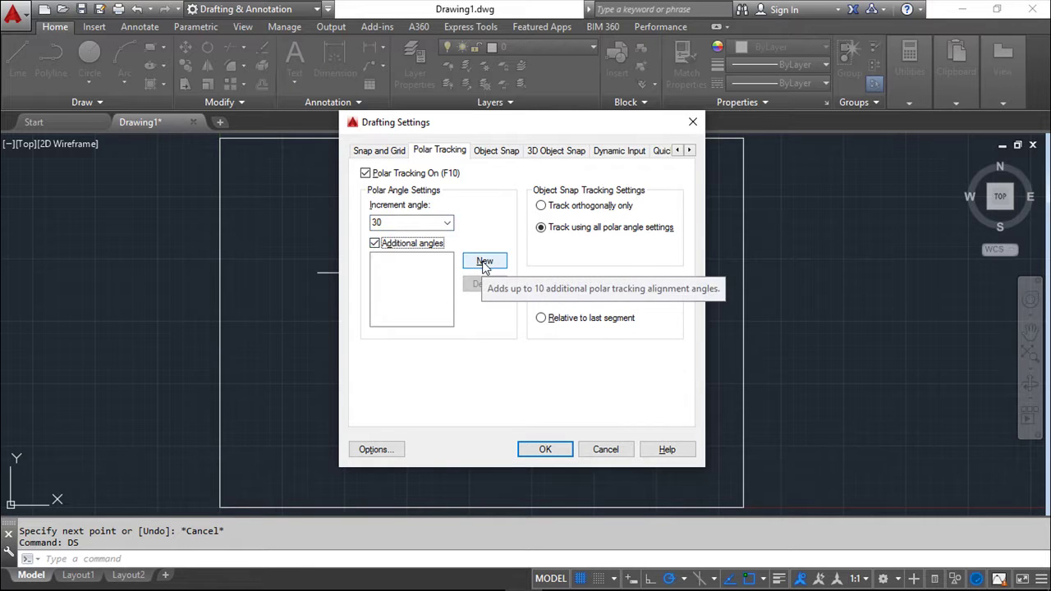
left_click(376, 243)
left_click(375, 244)
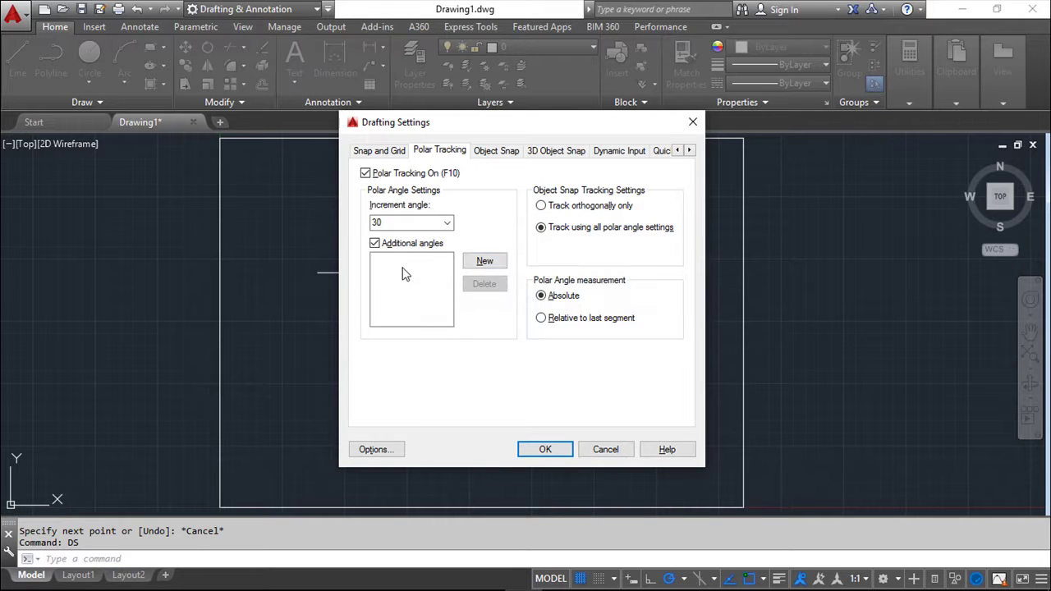
Add 10 and 40 as additional polar tracking angles and apply the drafting settings
left_click(484, 261)
type("10")
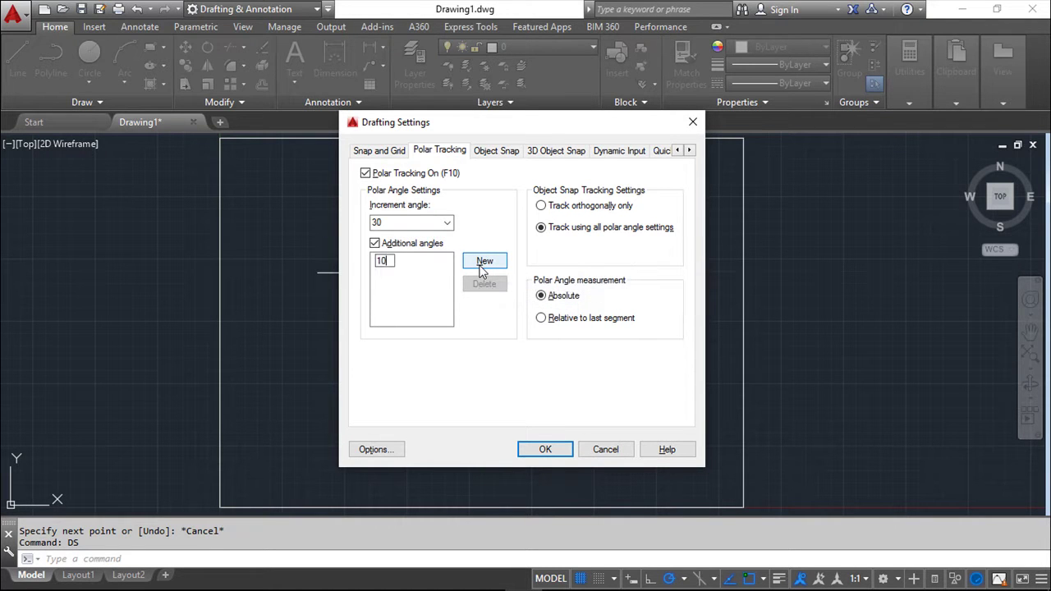
key("Return")
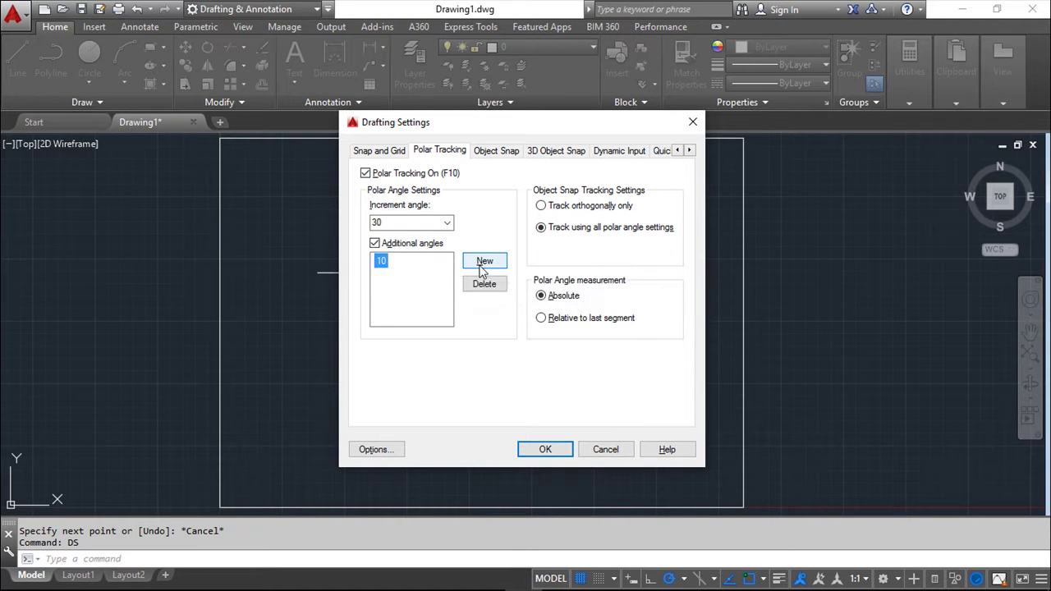
left_click(484, 265)
type("40")
key("Return")
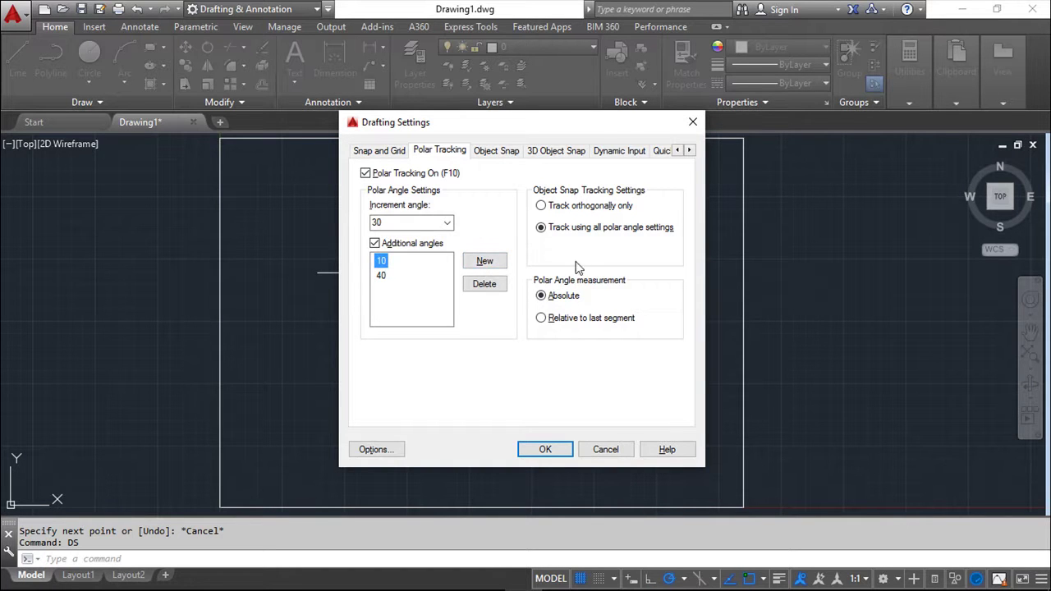
left_click(546, 450)
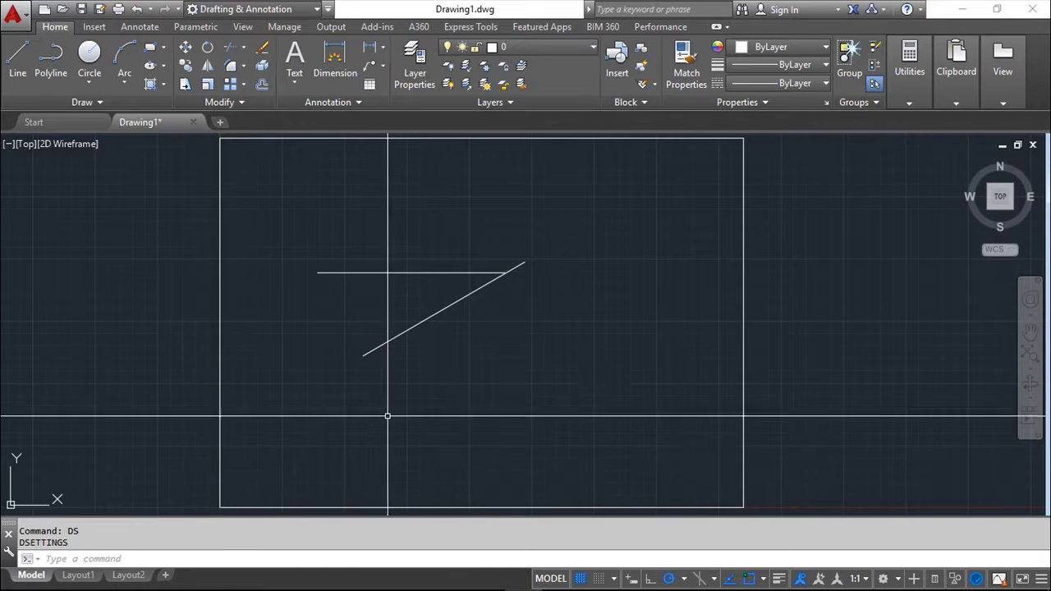
Draw a two-segment line in the outline's lower right: about 123 long horizontally, continued upward at 30°, and end the command
left_click(17, 56)
left_click(451, 403)
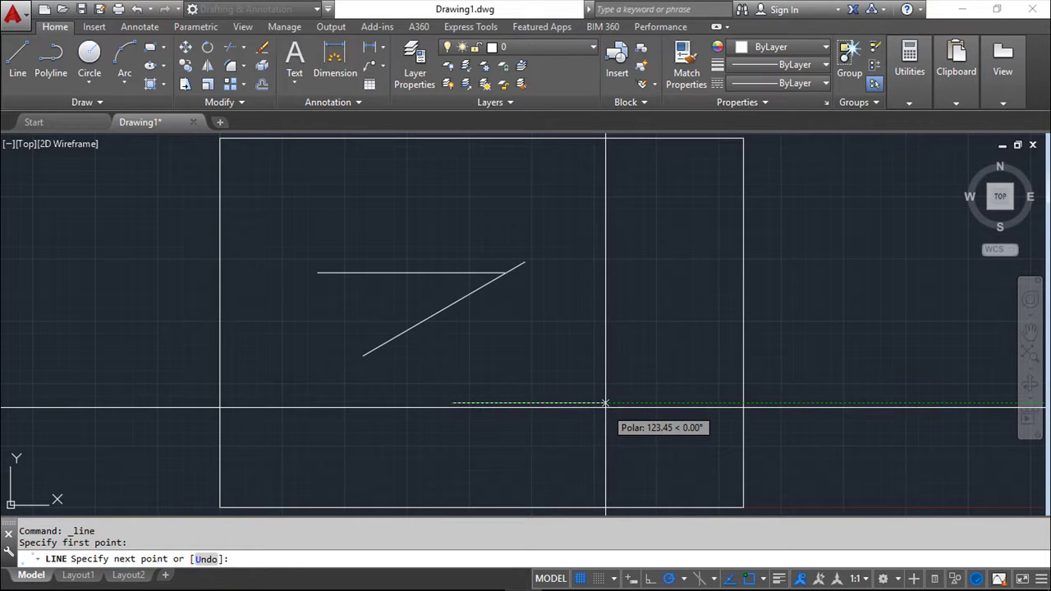
left_click(606, 403)
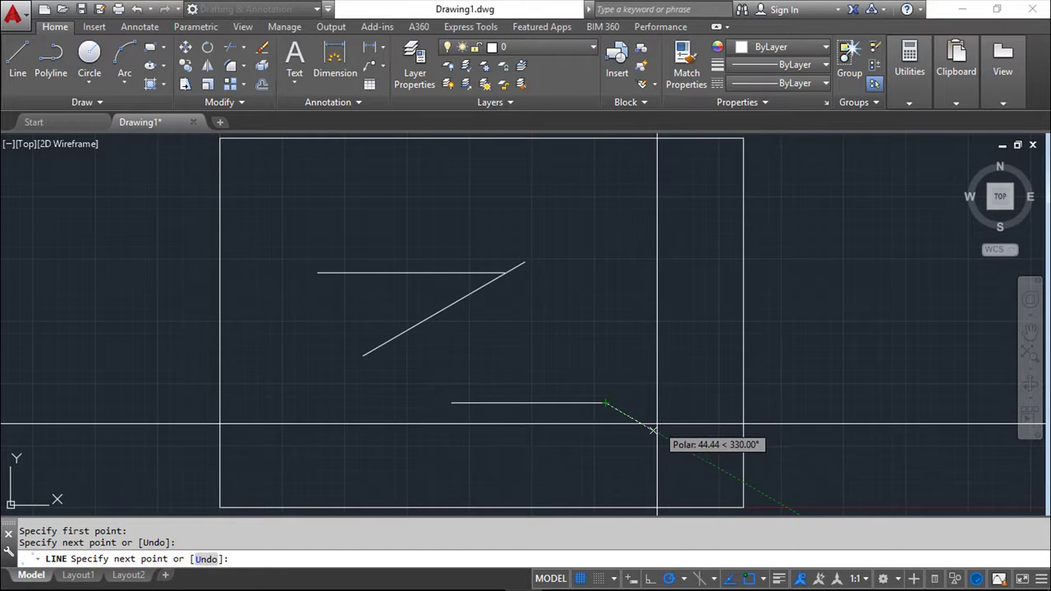
left_click(681, 359)
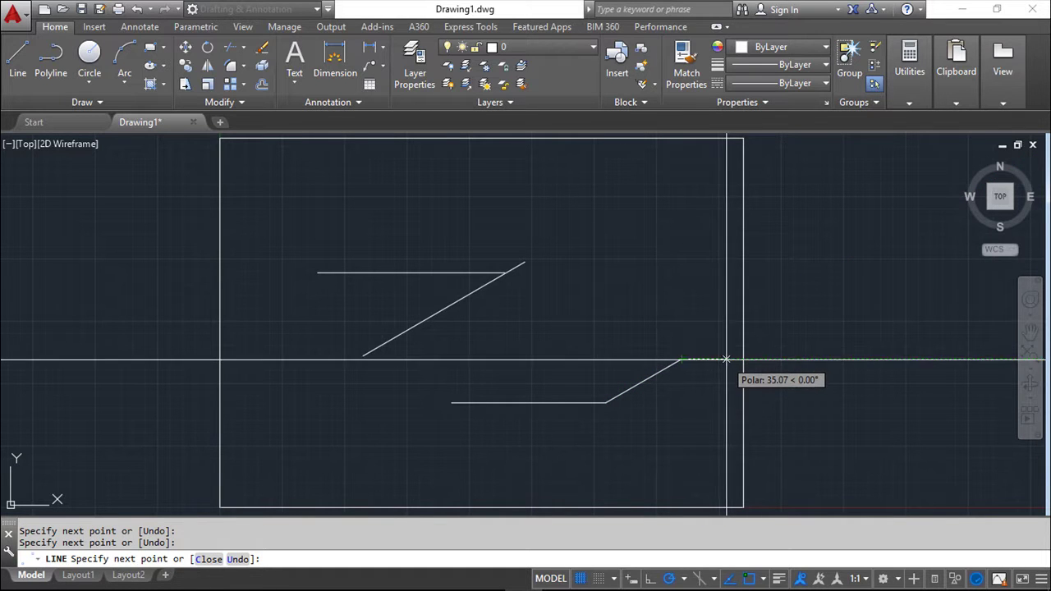
key("Escape")
Set the polar angle measurement to Relative to last segment in the DS drafting settings and apply it
type("ds")
key("Return")
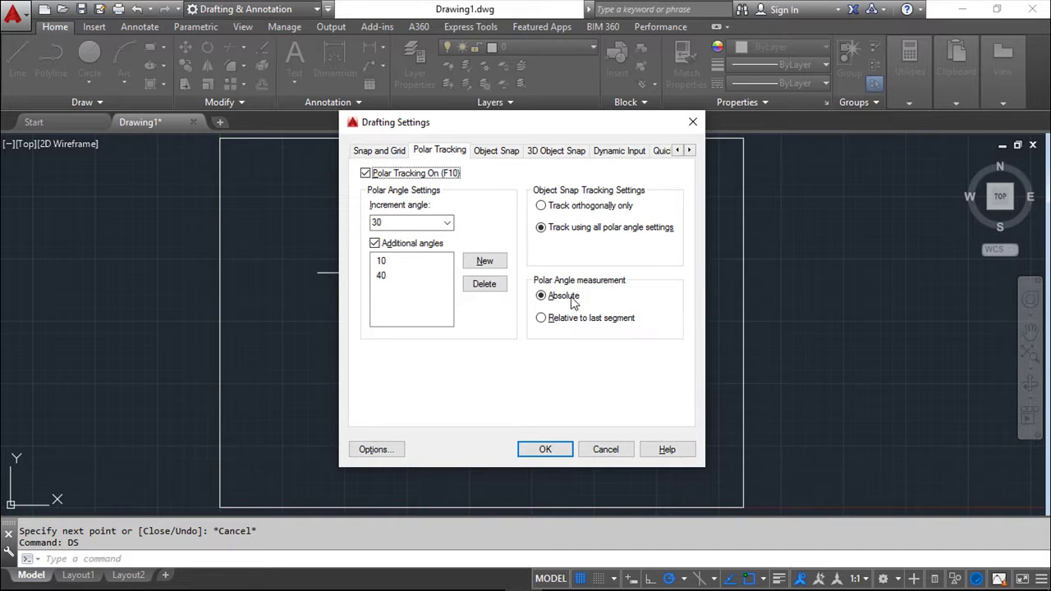
mouse_move(543, 299)
mouse_move(541, 324)
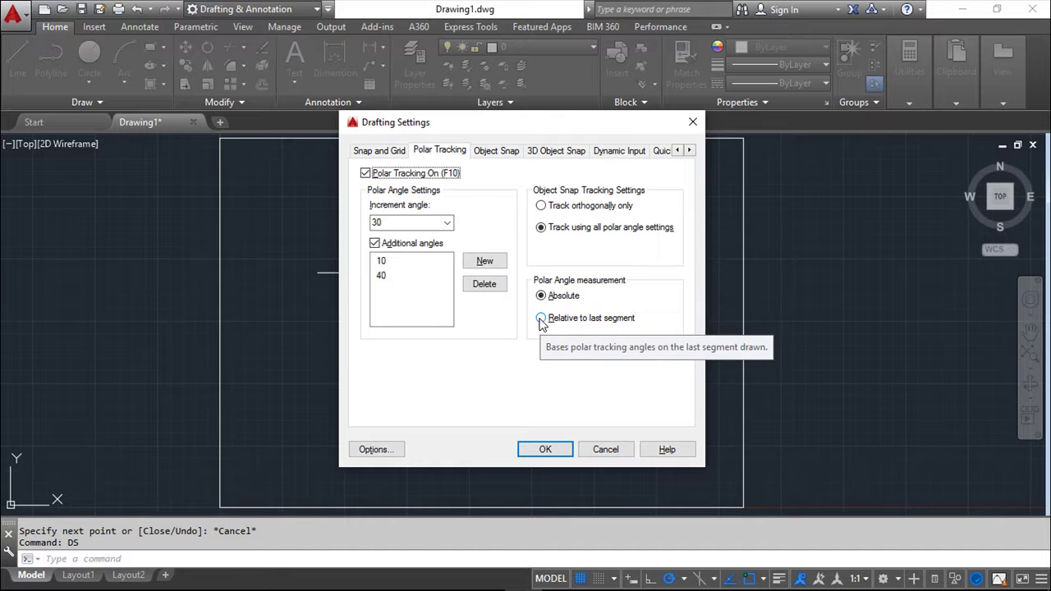
left_click(541, 320)
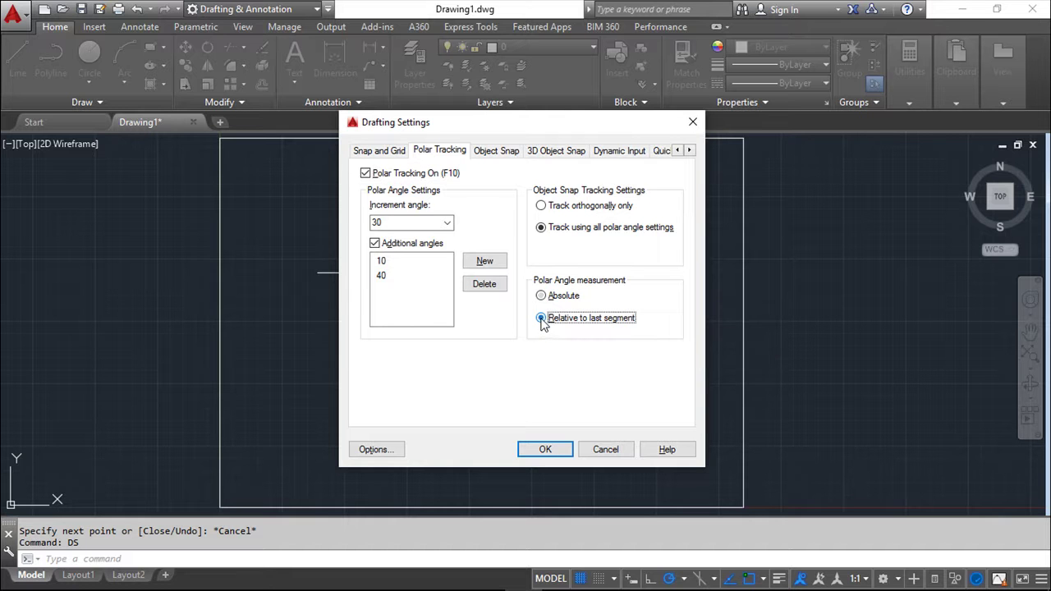
left_click(549, 452)
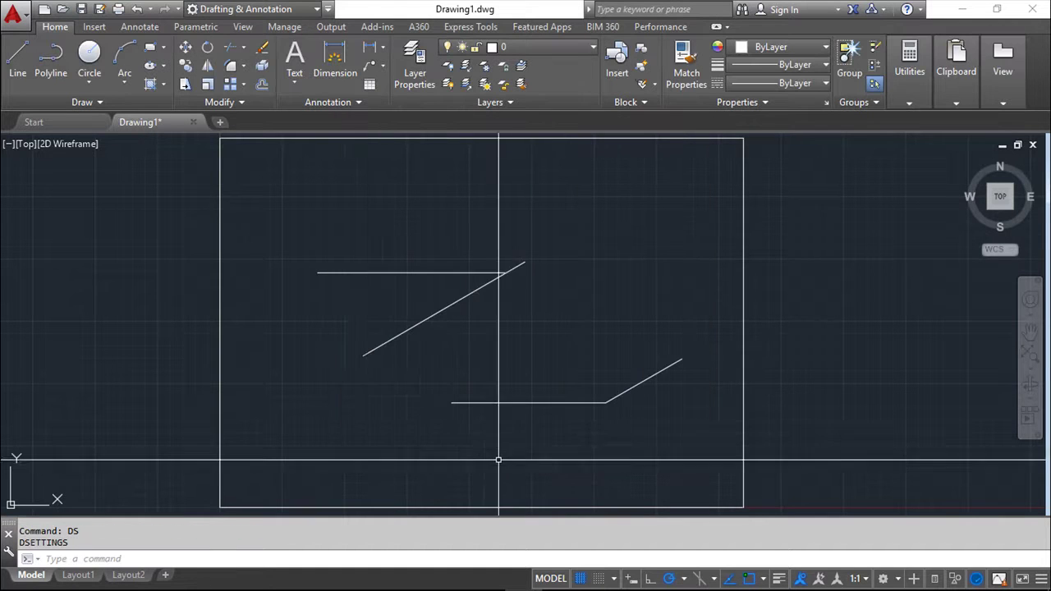
Draw a line in the outline's lower left with a horizontal segment and a second one about 56 long at relative polar 10°
left_click(18, 58)
left_click(289, 448)
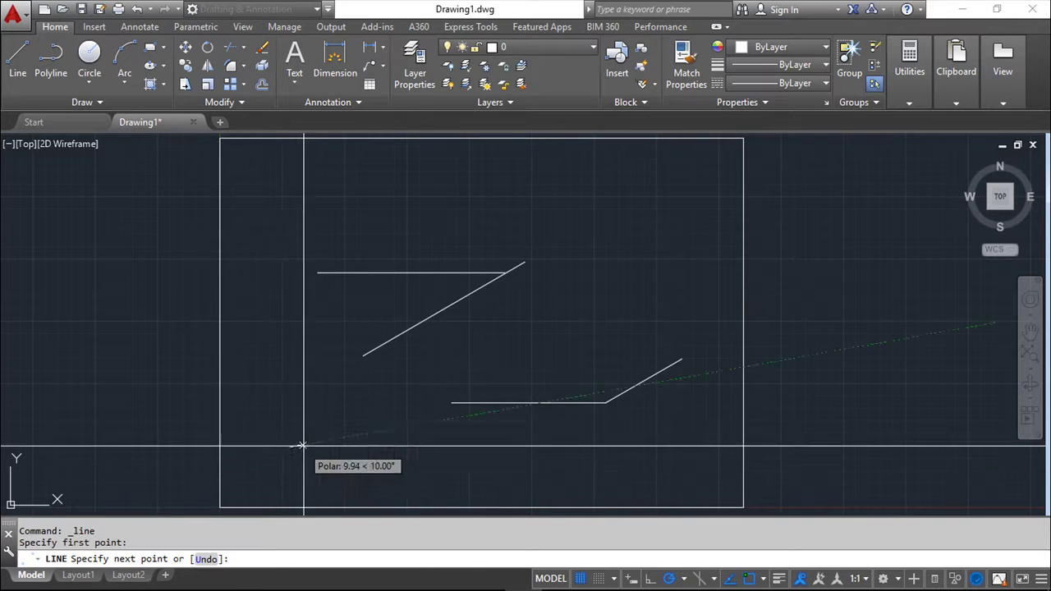
left_click(385, 448)
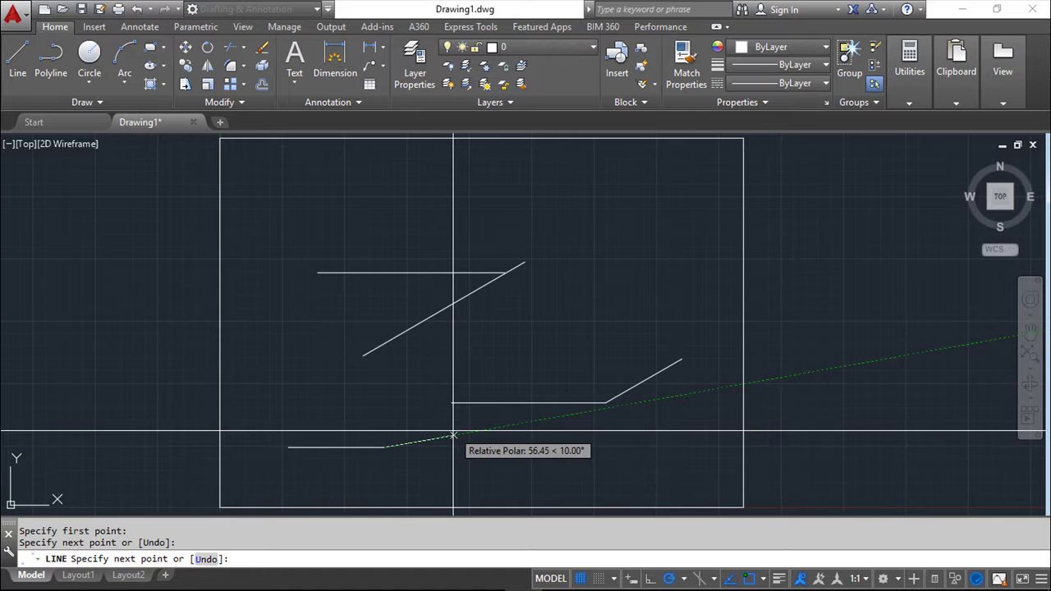
left_click(453, 434)
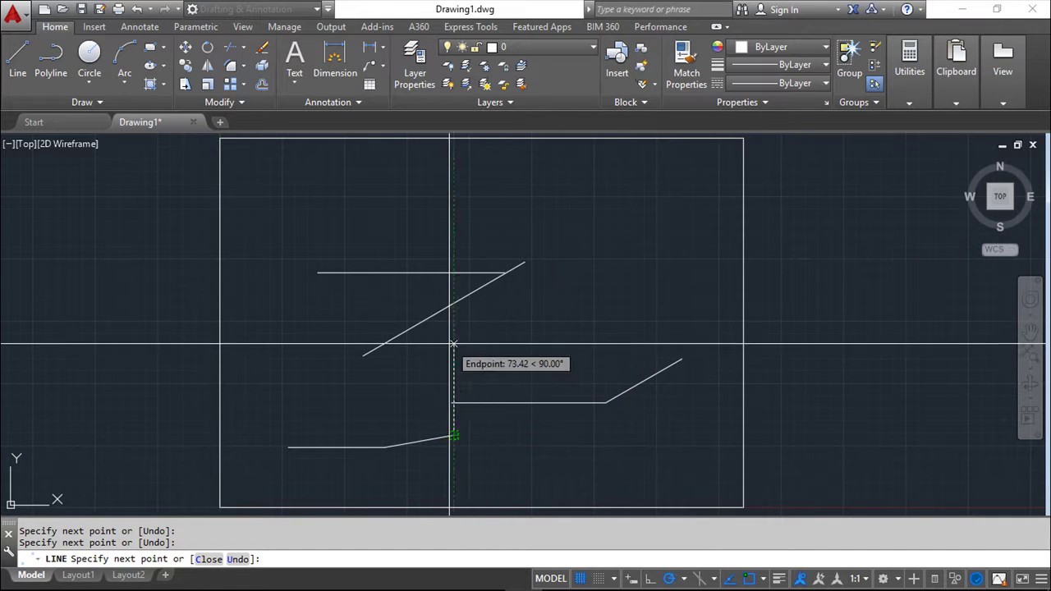
key("Escape")
key("Escape")
Review the polar tracking options in the DS drafting settings and close the dialog
type("ds")
key("Return")
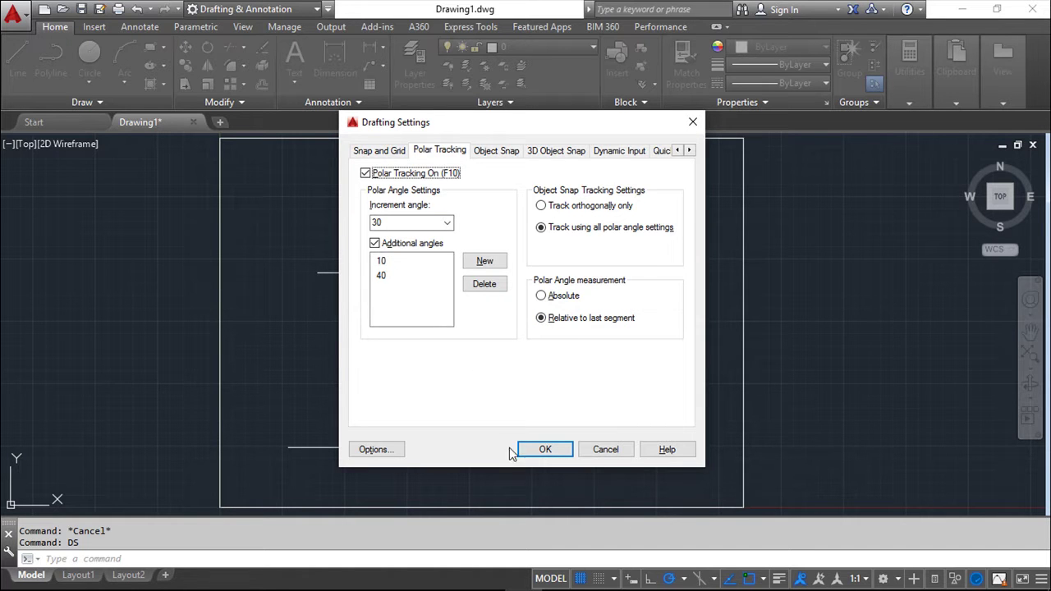
left_click(542, 449)
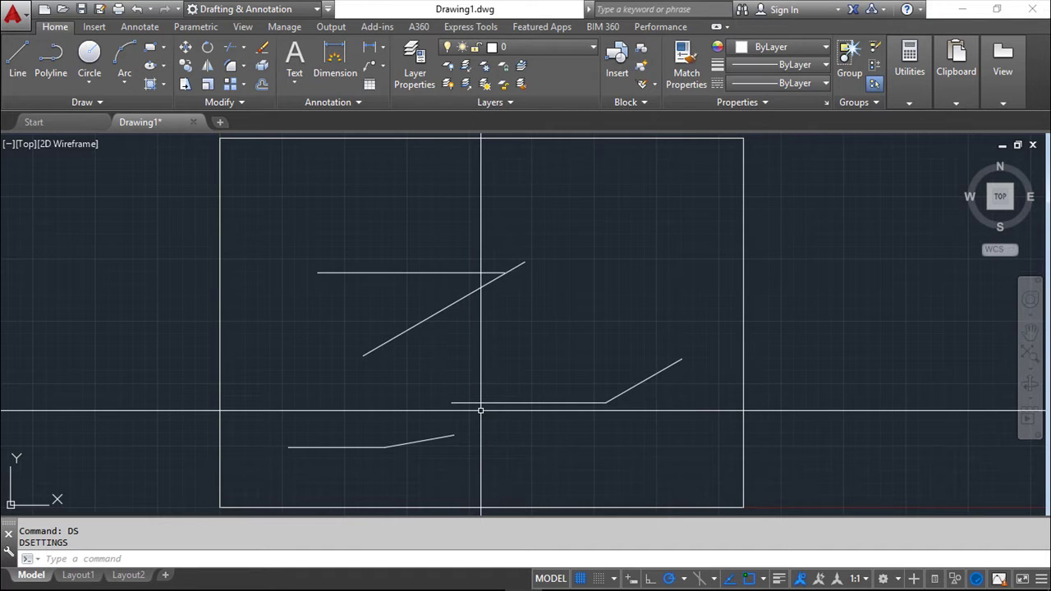